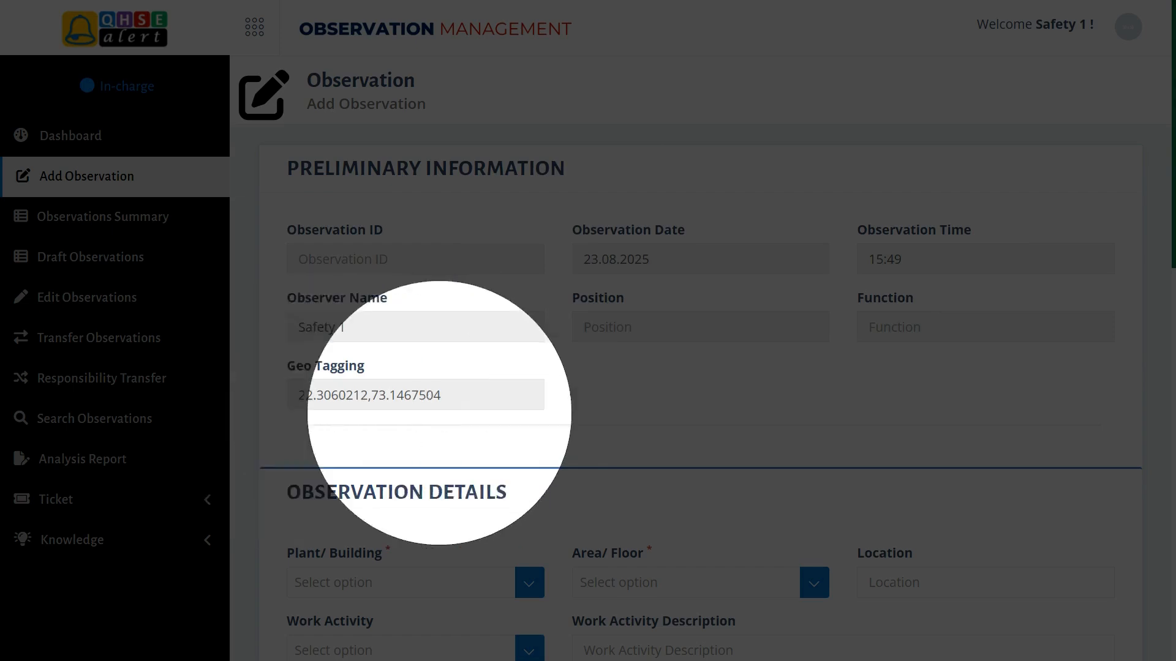
In the observation details, set the Plant/Building to QC Laboratory and the Area/Floor to Ground Floor.
scroll(318, 414, "down", 2)
scroll(698, 367, "down", 3)
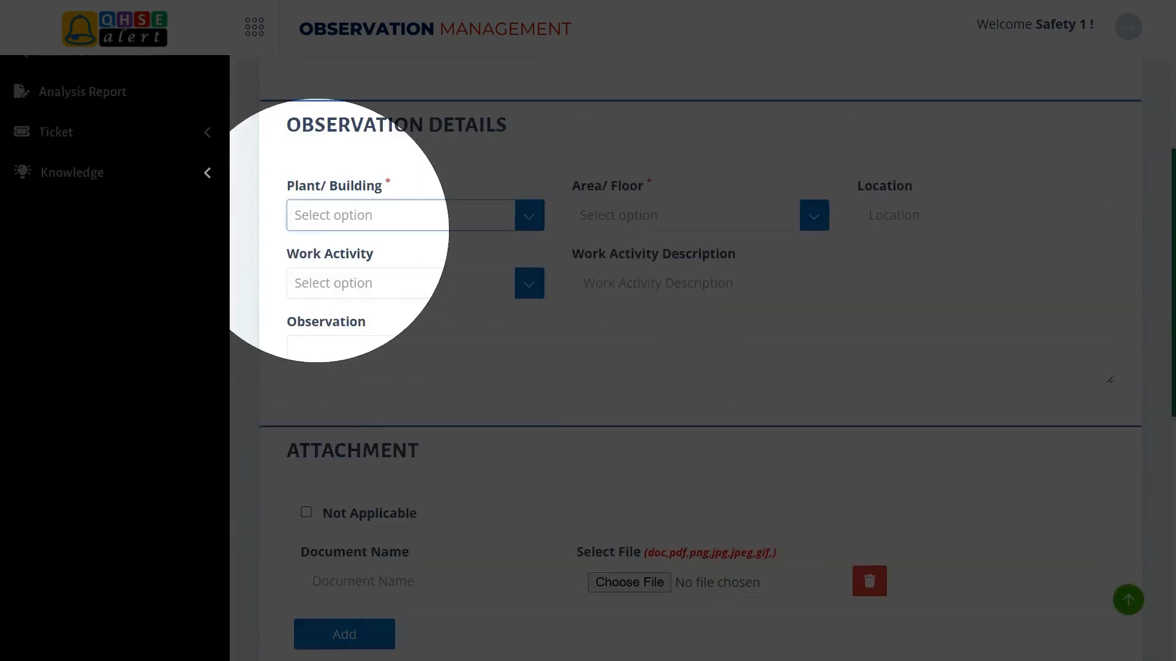
left_click(343, 215)
scroll(310, 428, "down", 1)
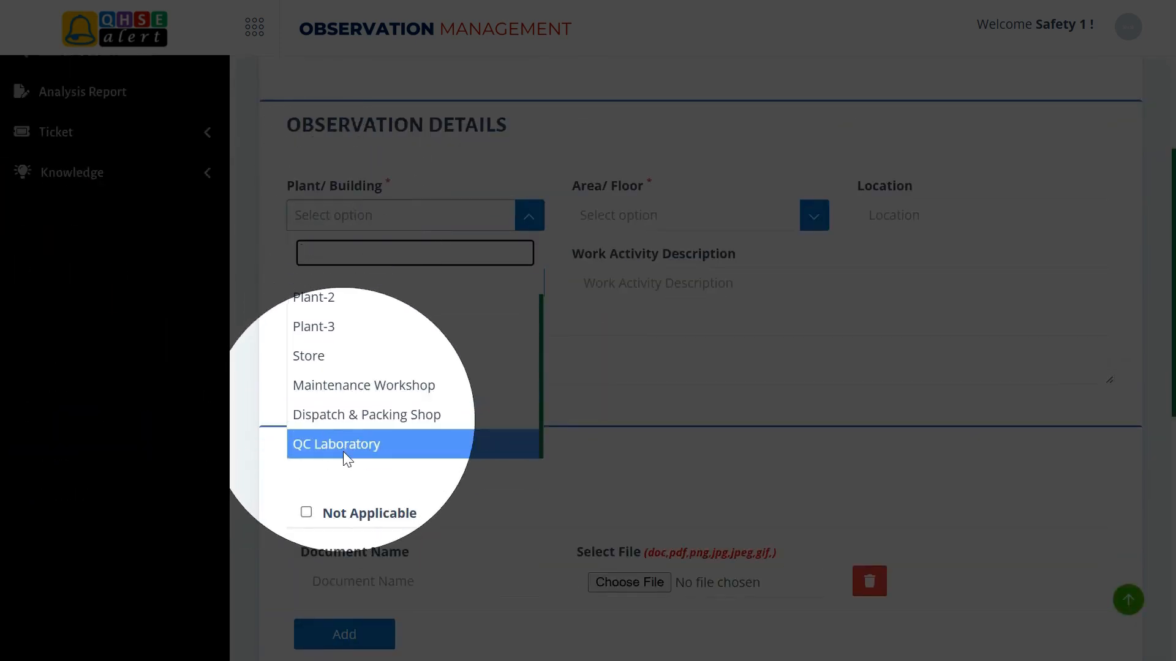
left_click(311, 443)
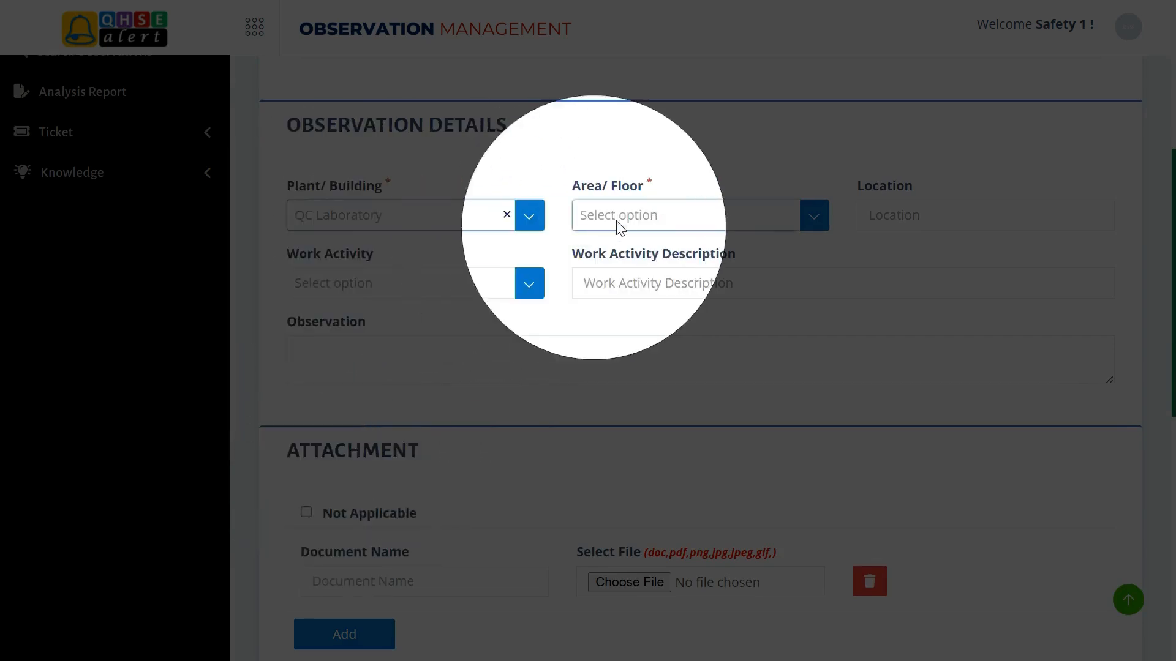
left_click(619, 222)
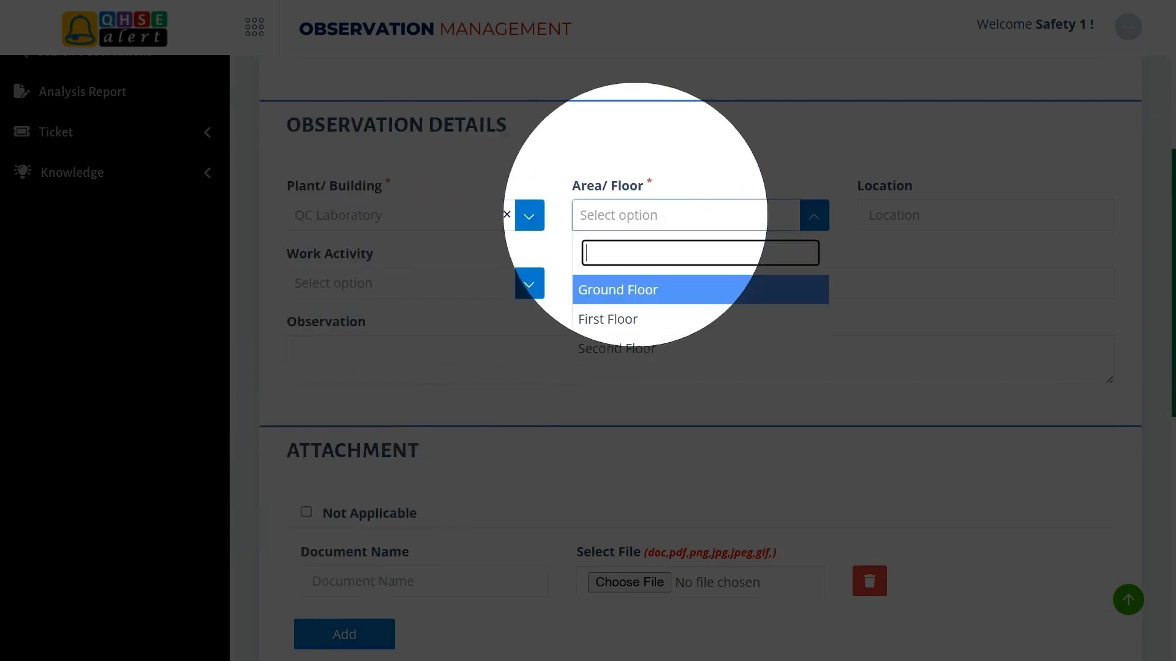
left_click(623, 291)
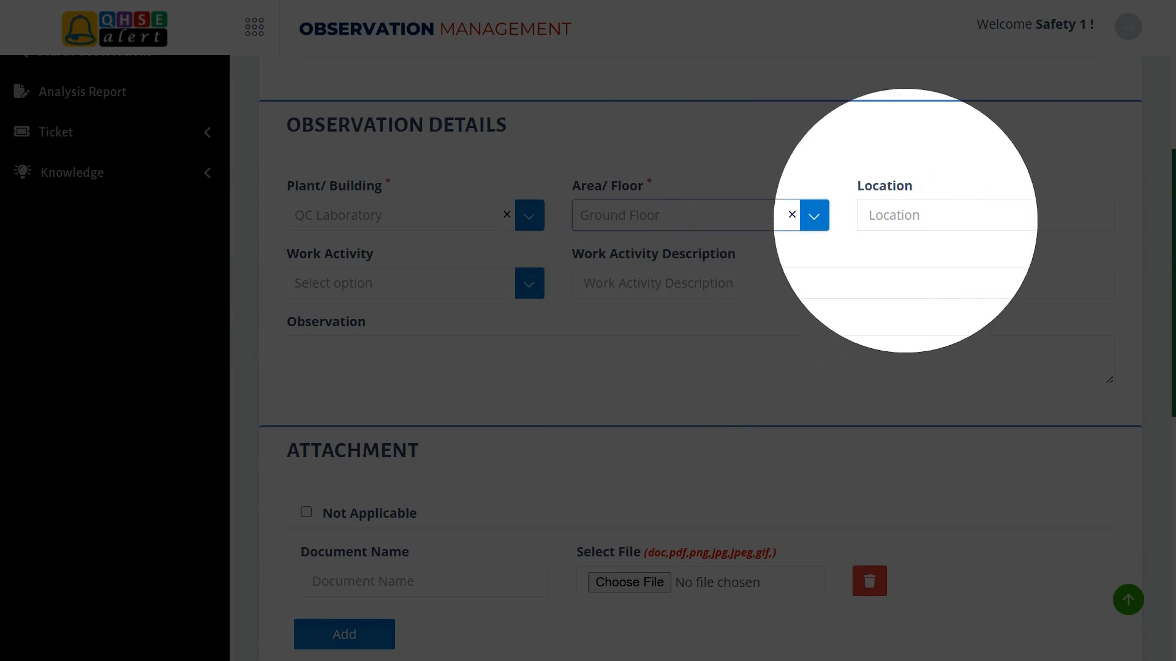
Set the Work Activity to Normal and enter "Near store." as the Location.
left_click(360, 283)
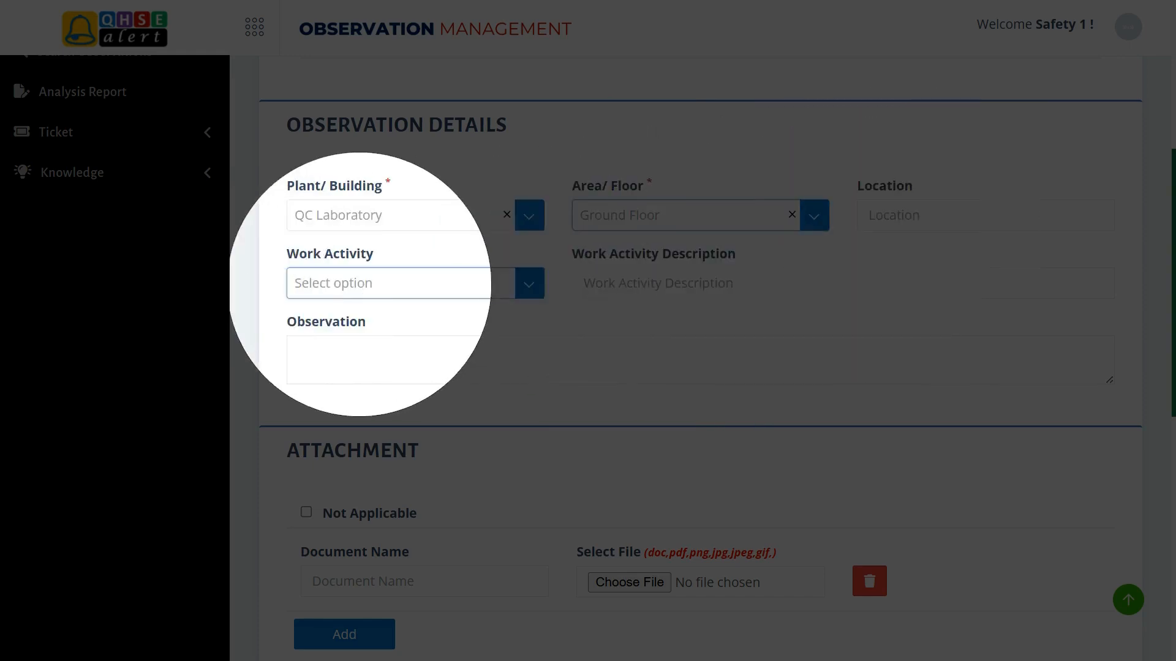
left_click(360, 283)
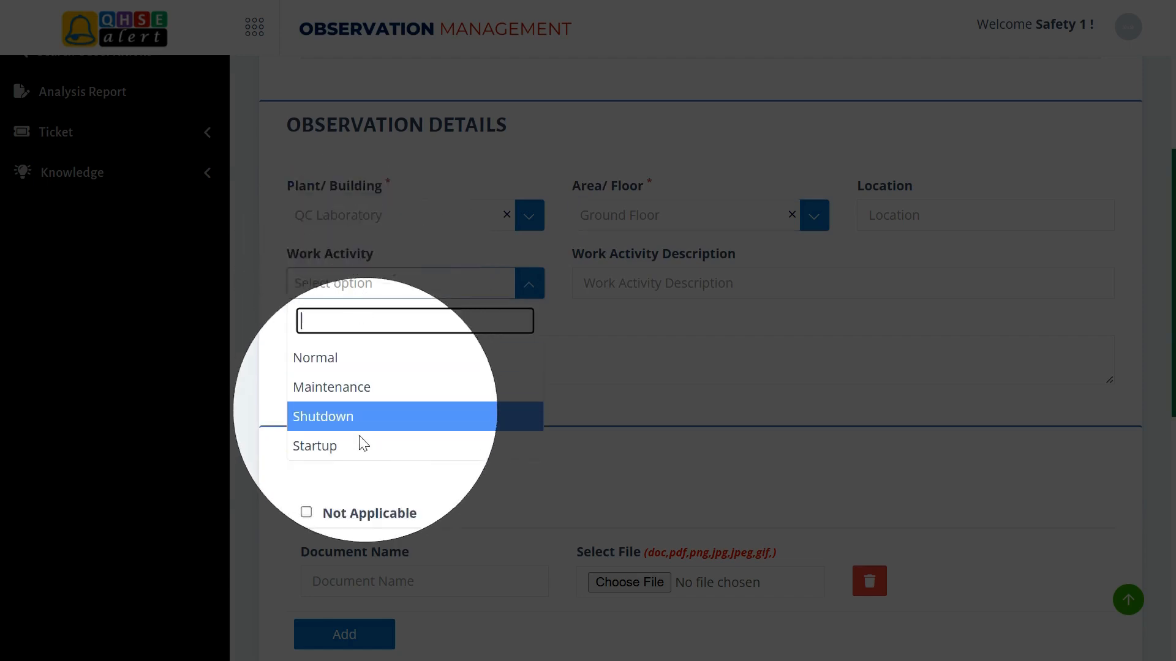
left_click(330, 358)
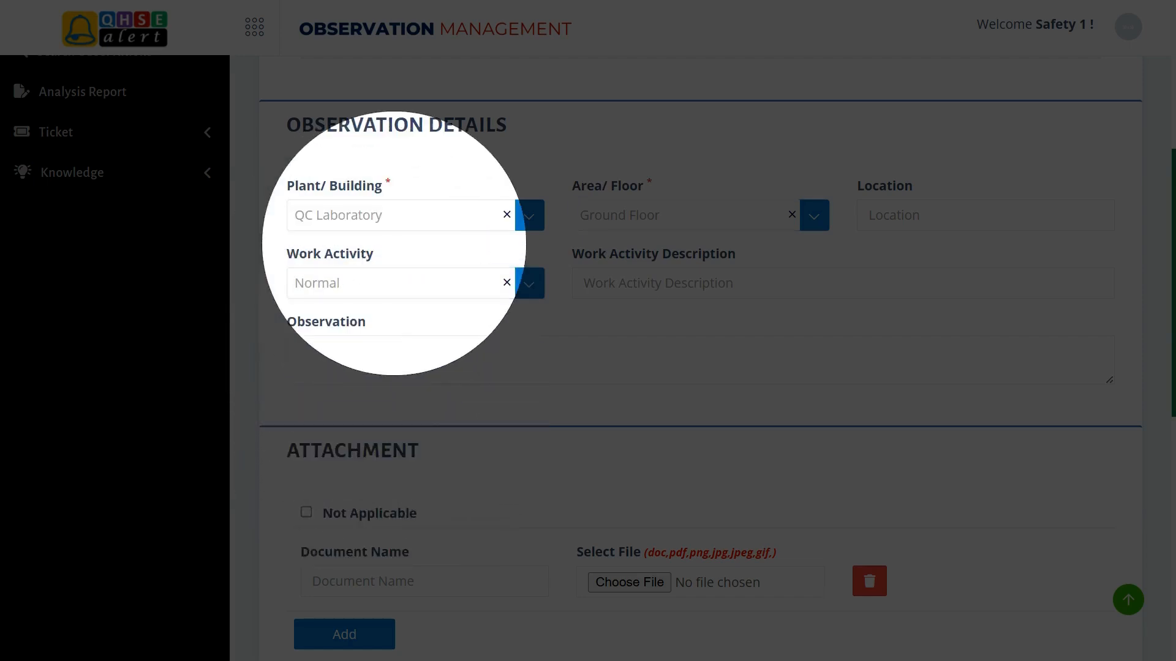
left_click(888, 215)
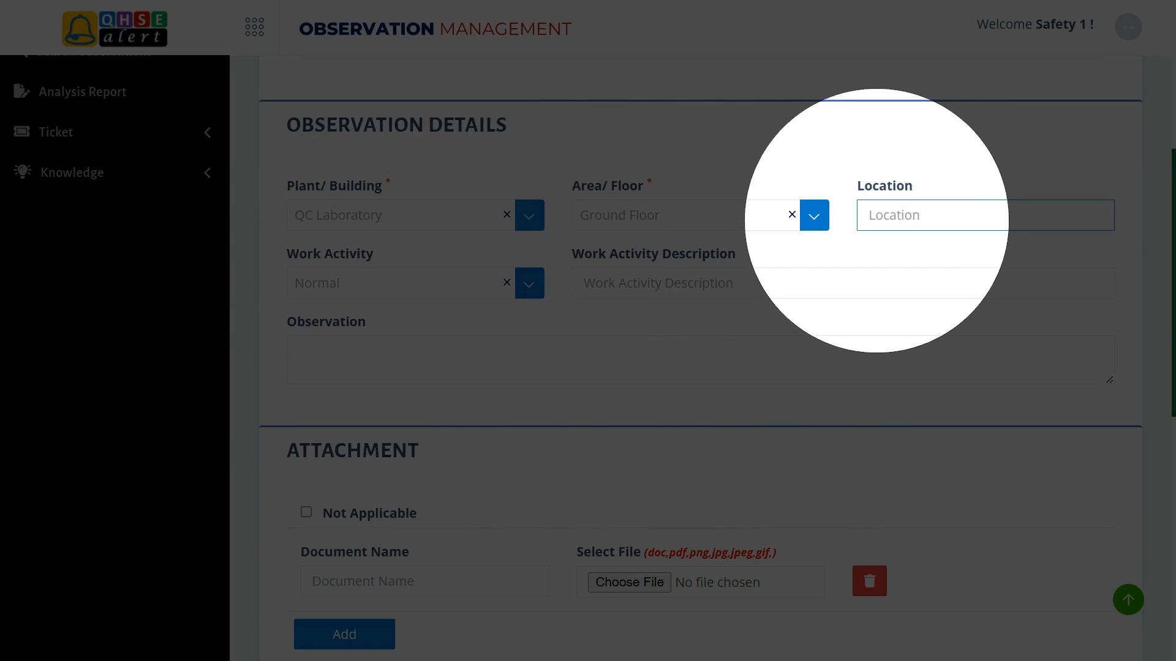
type("Near store.")
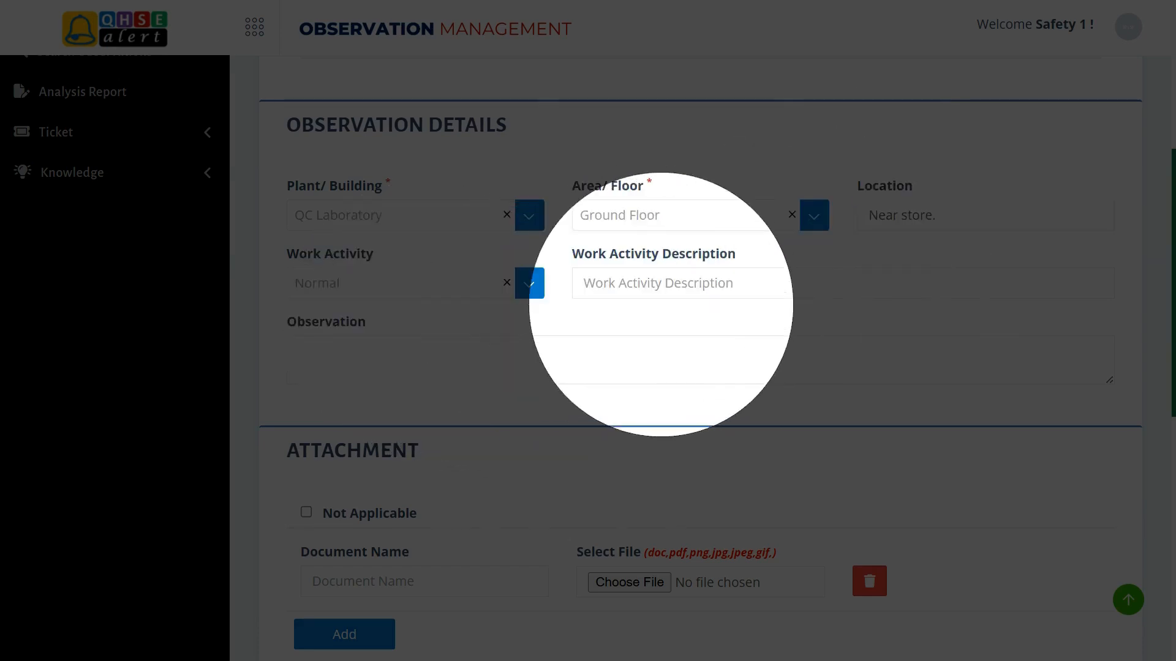
Enter the Work Activity Description "Female employees are evident doing testing with chemicals in the lab.".
left_click(586, 283)
type("Fem")
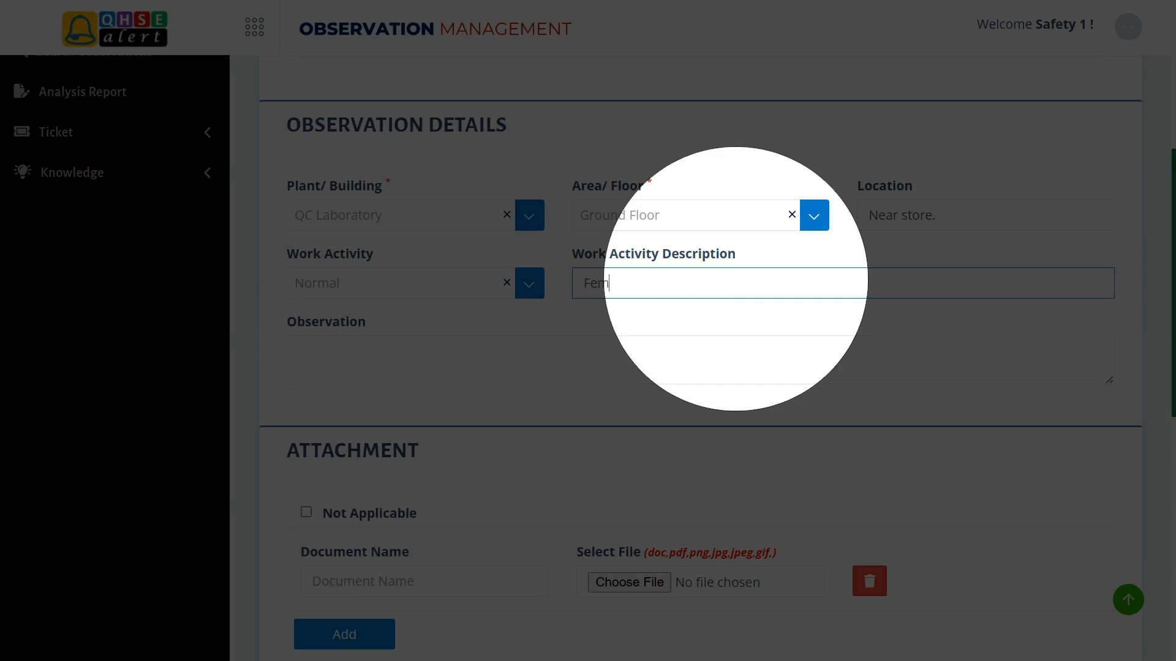
type("ale employees are evident")
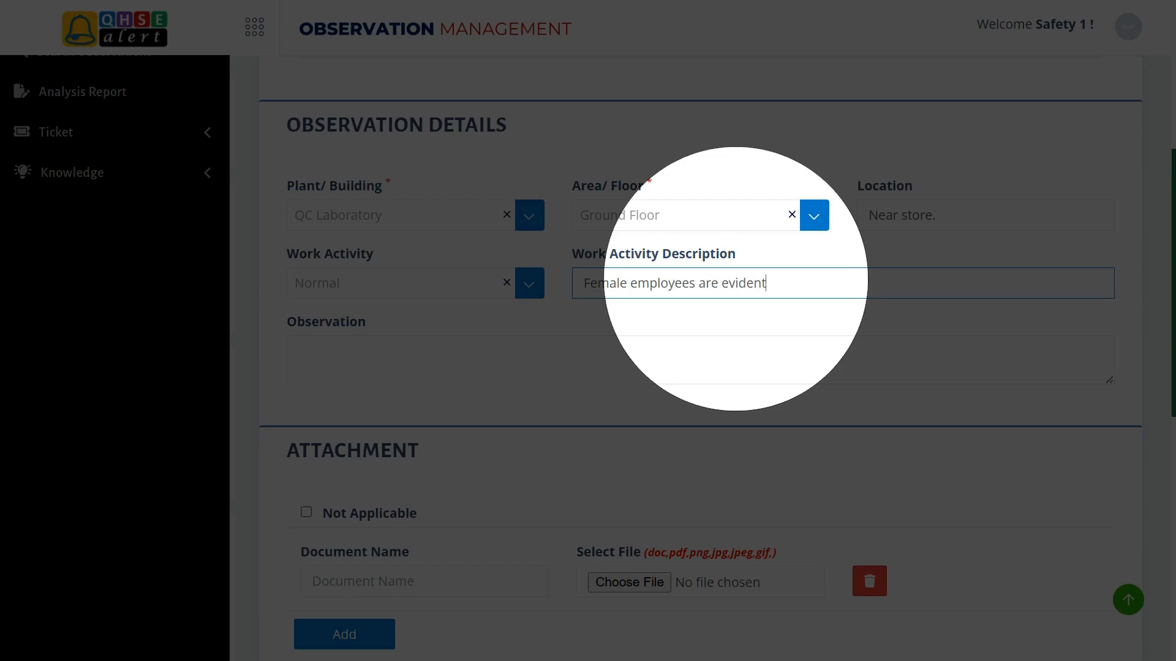
type(" doinf")
type("with ")
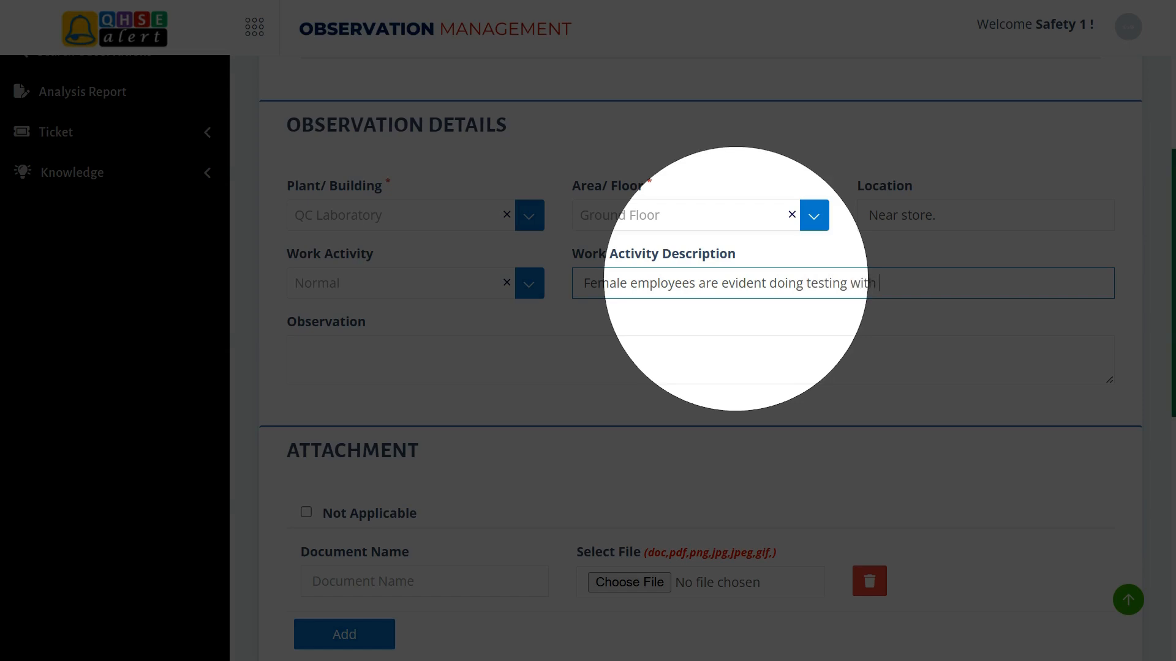
type("chemicals in the lab.")
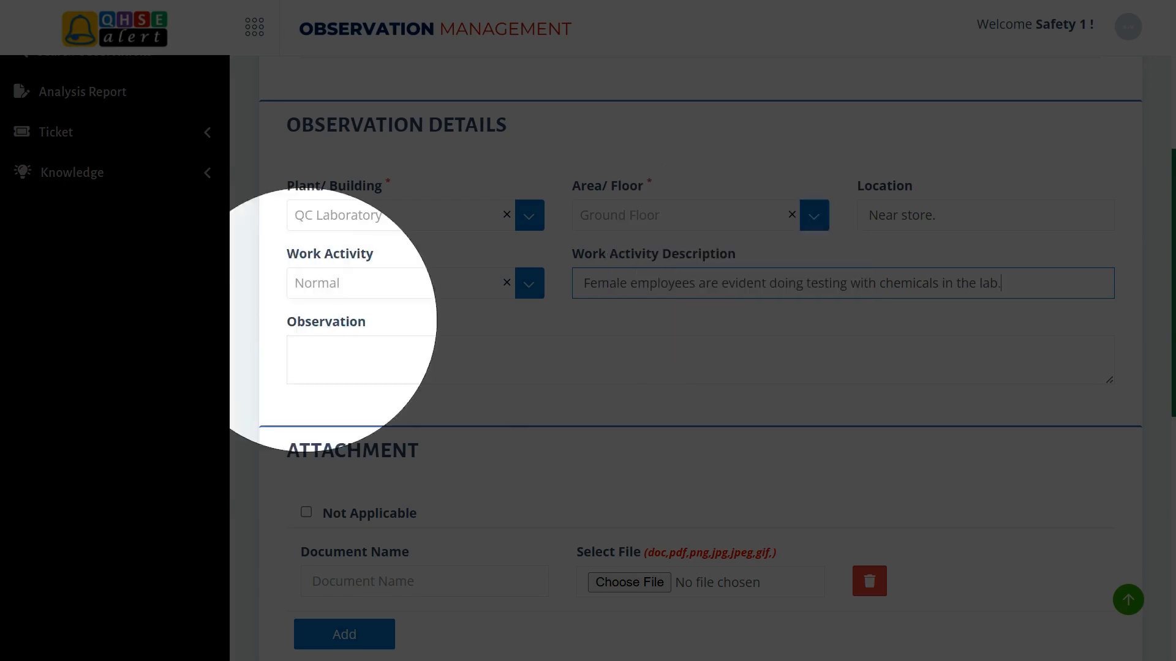
Enter the Observation text "The list of first aiders indicates that there is no female first aider in the company.".
left_click(299, 351)
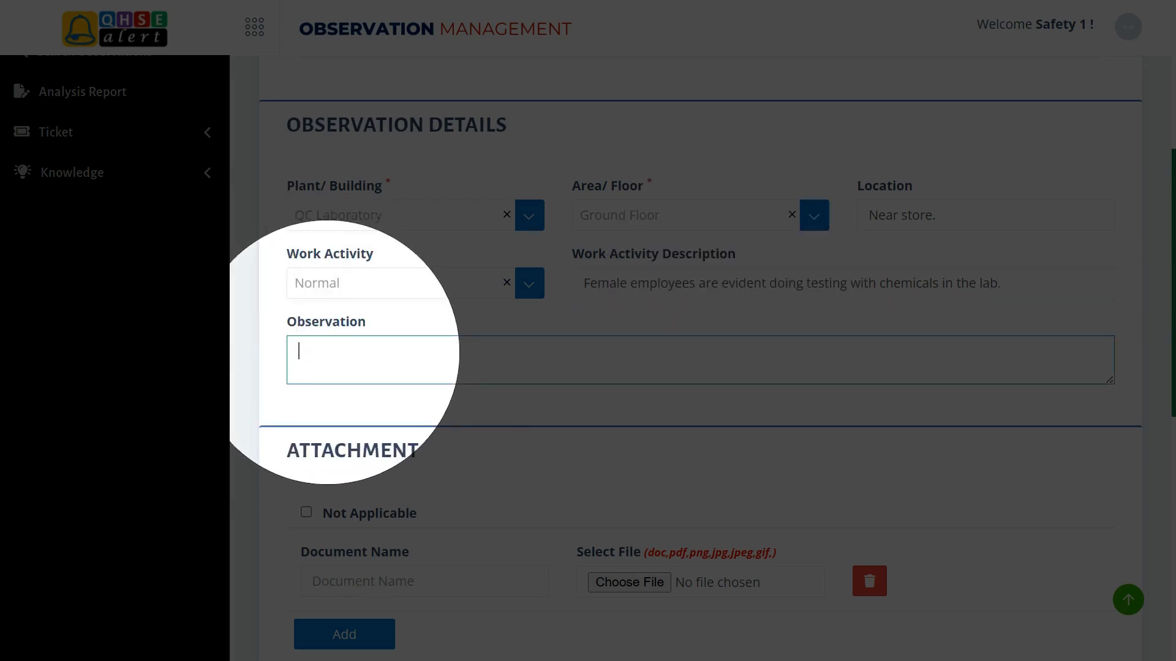
type("The list of first aiders")
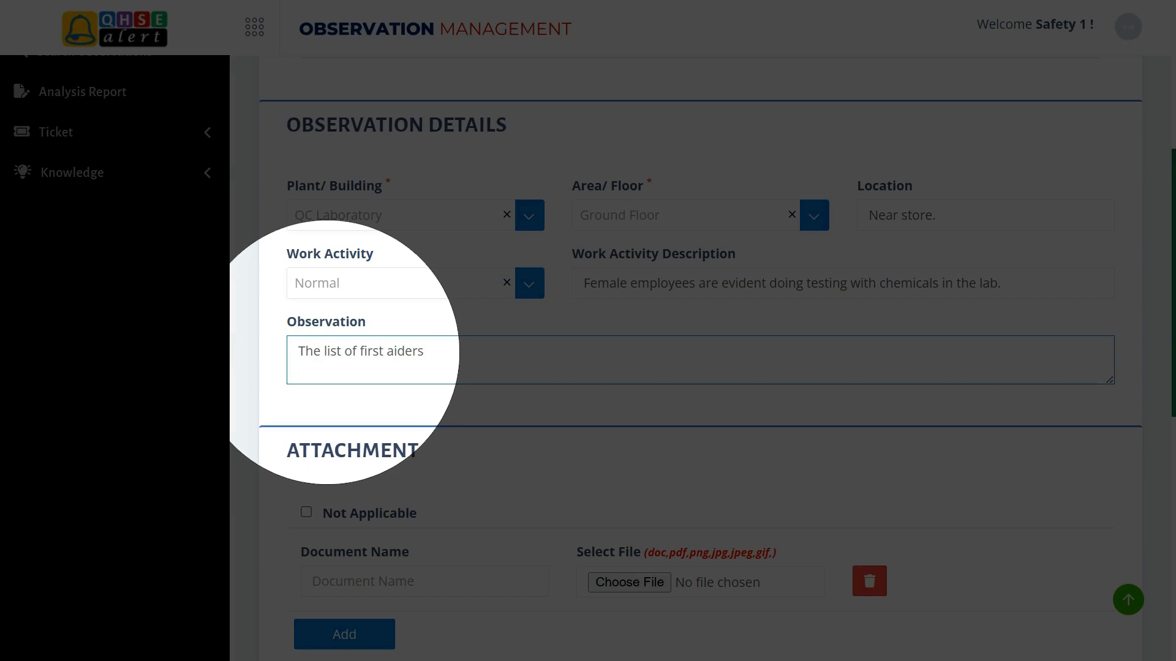
type(" indicates that there is no")
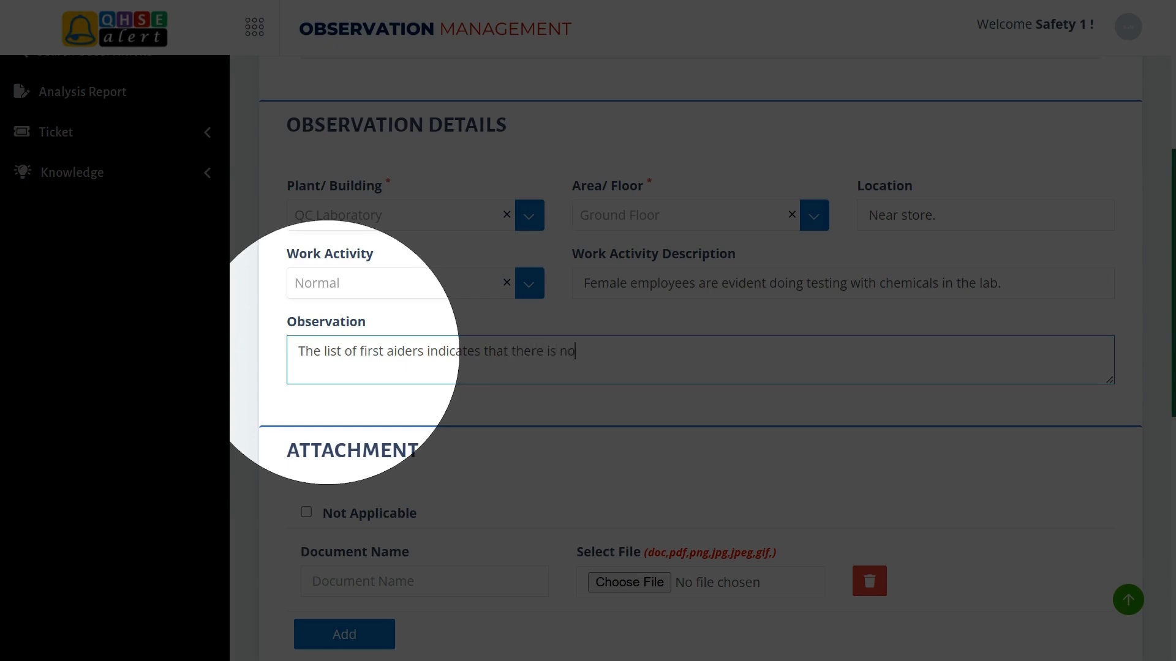
type(" female first sider in the company")
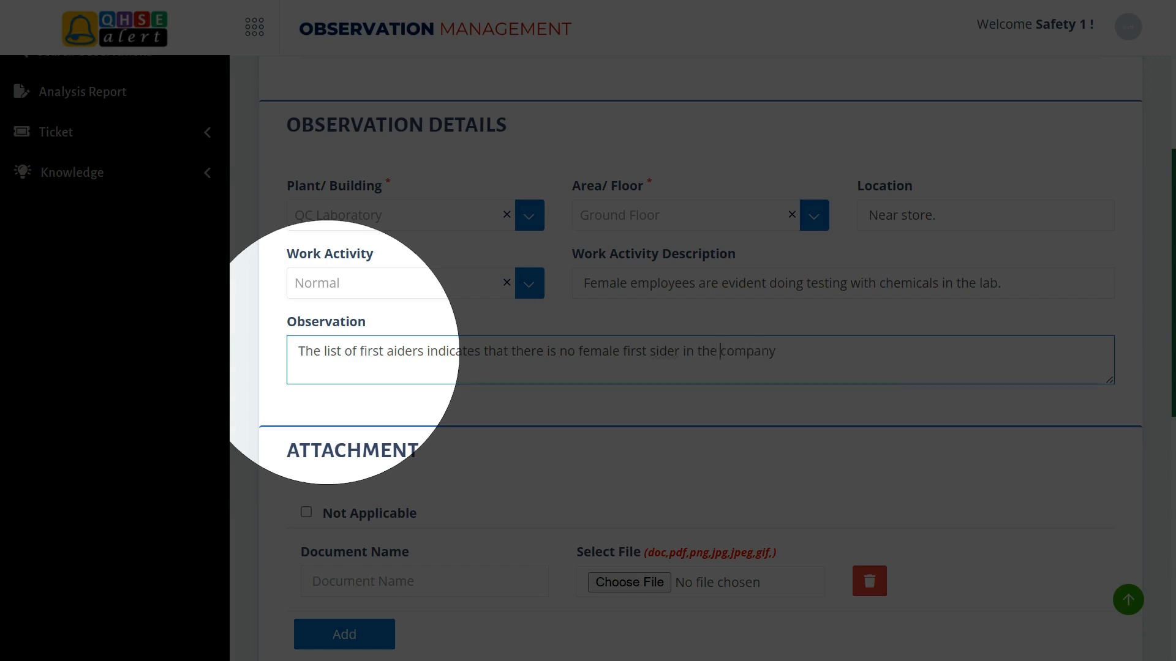
left_click(657, 351)
key("BackSpace")
type("a")
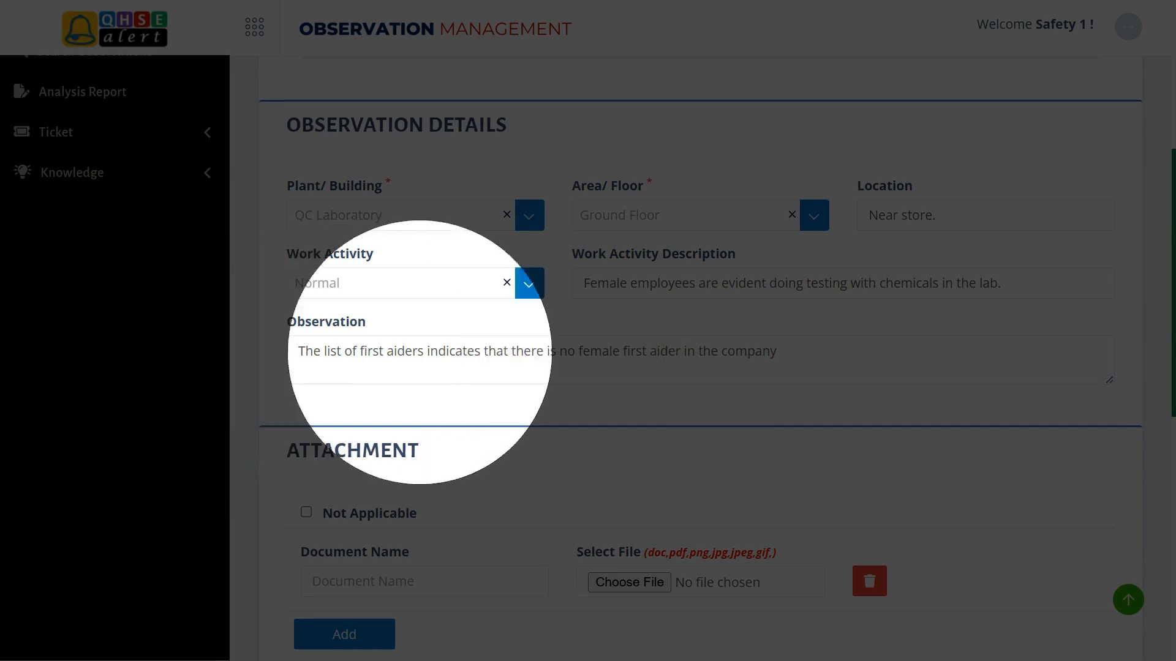
left_click(777, 351)
type(".")
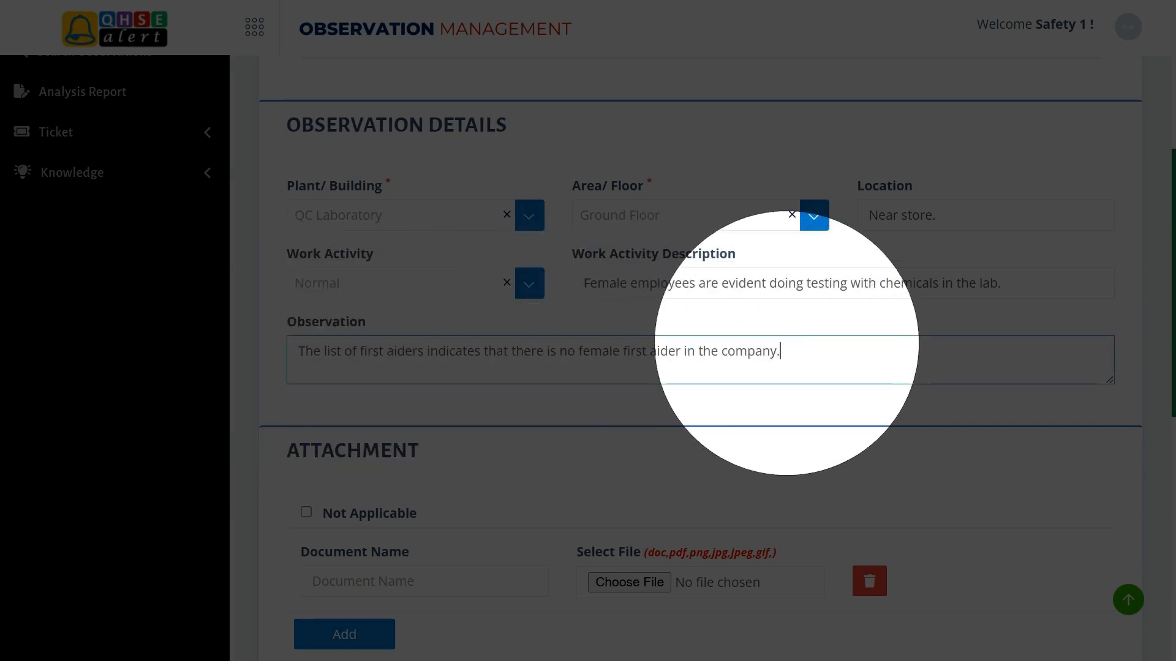
Mark the observation's attachment section as Not Applicable.
scroll(784, 345, "down", 5)
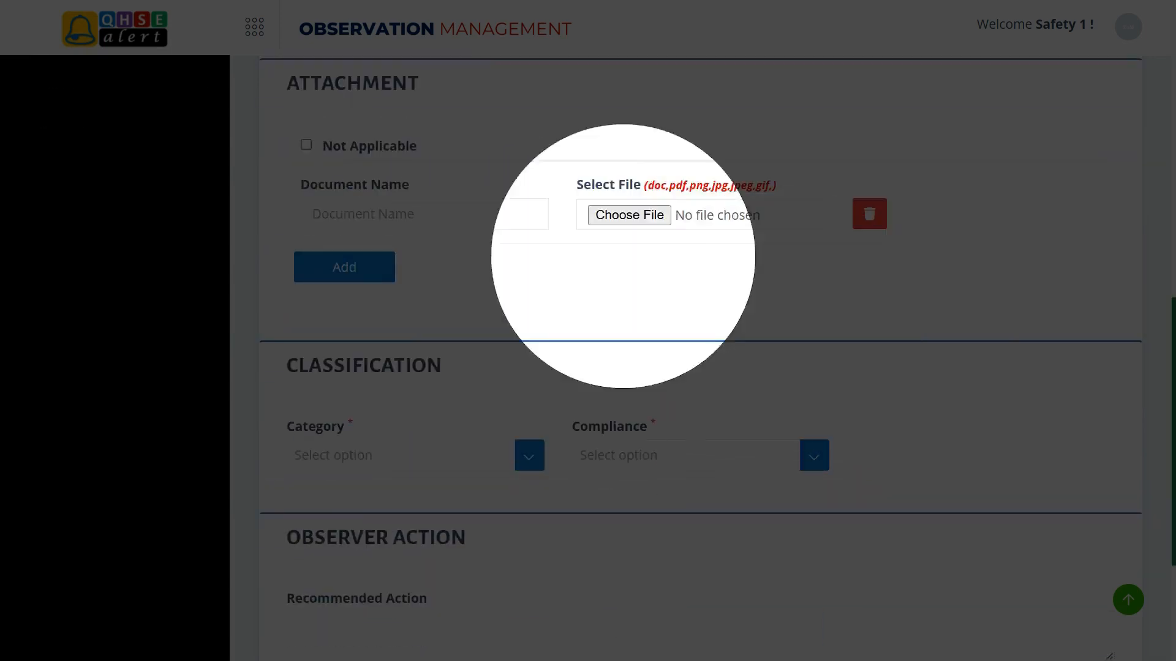
left_click(306, 145)
Classify the observation with the category Mock Drill and the compliance type Legal Requirement.
scroll(698, 343, "down", 3)
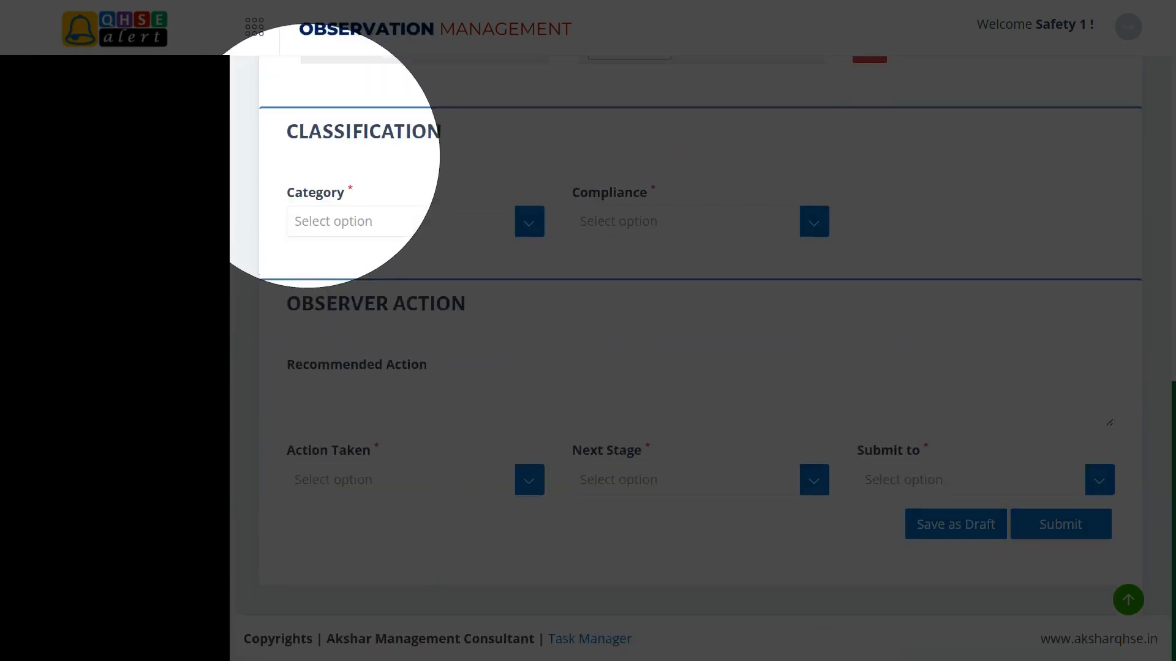
left_click(389, 221)
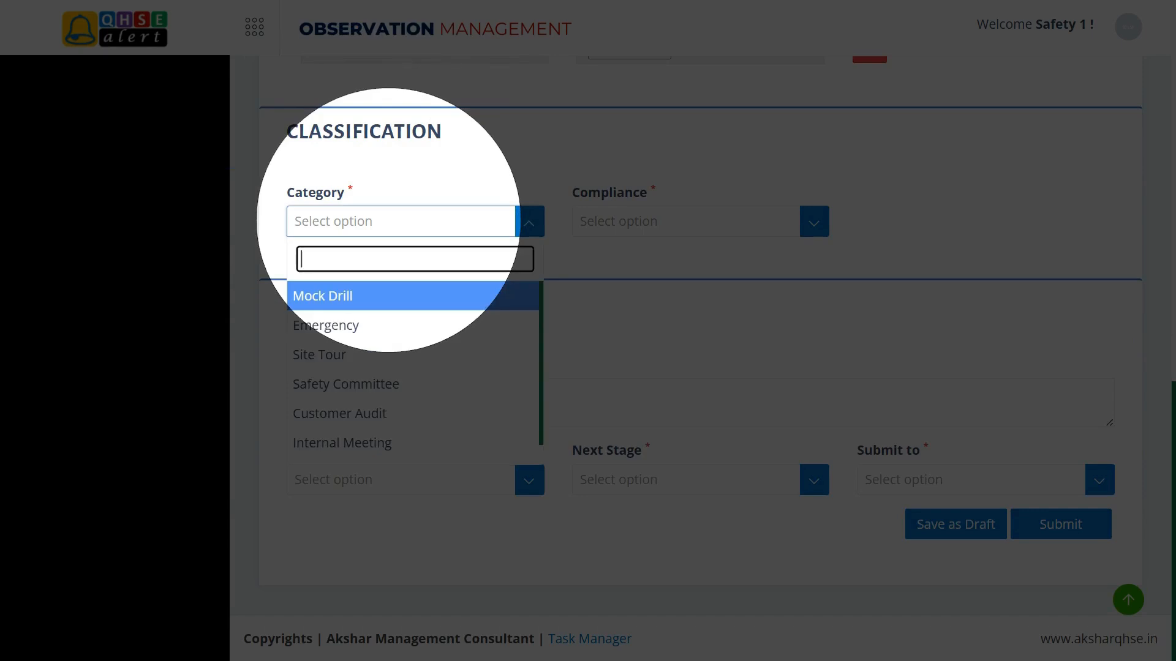
scroll(407, 362, "down", 1)
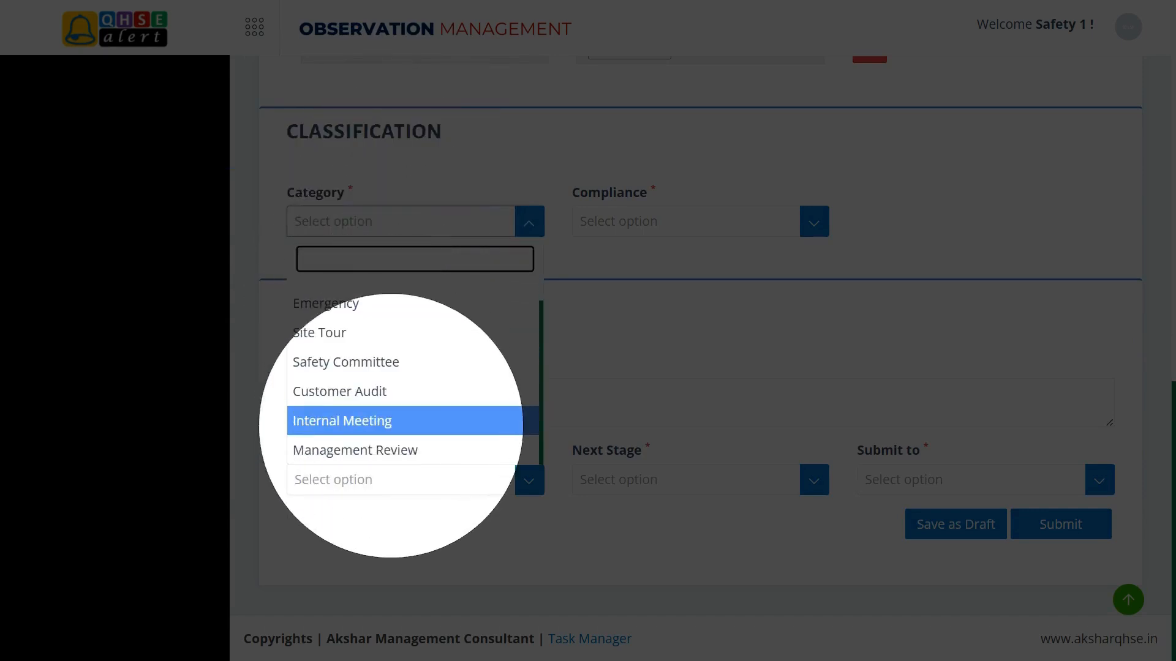
scroll(398, 367, "up", 1)
left_click(343, 293)
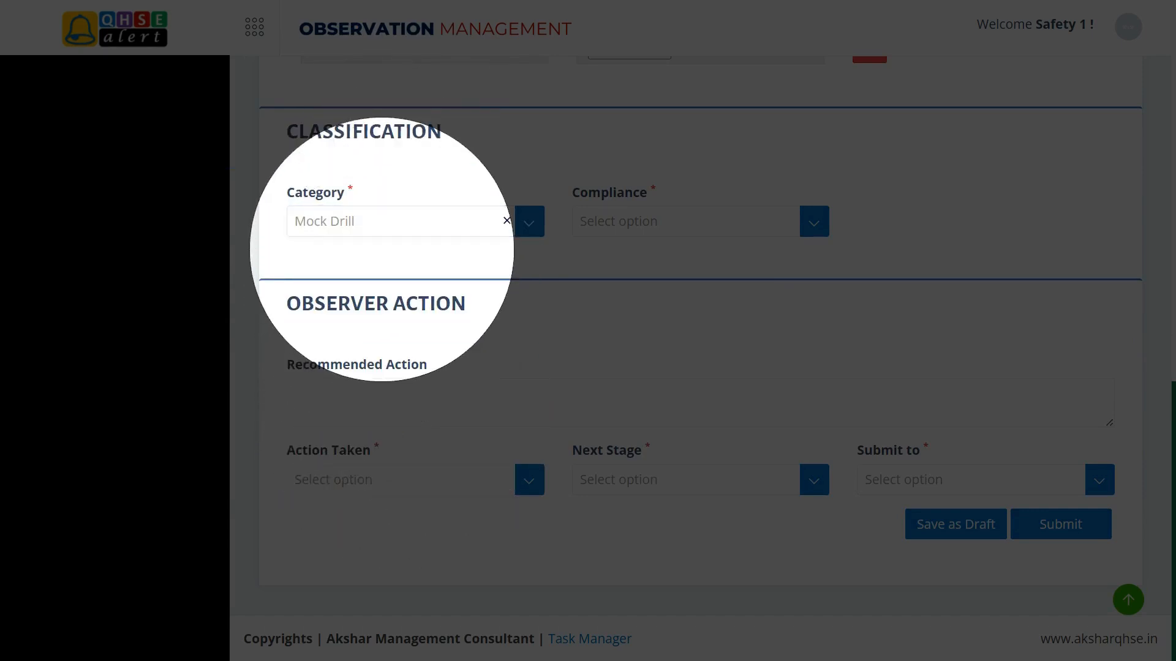
left_click(637, 221)
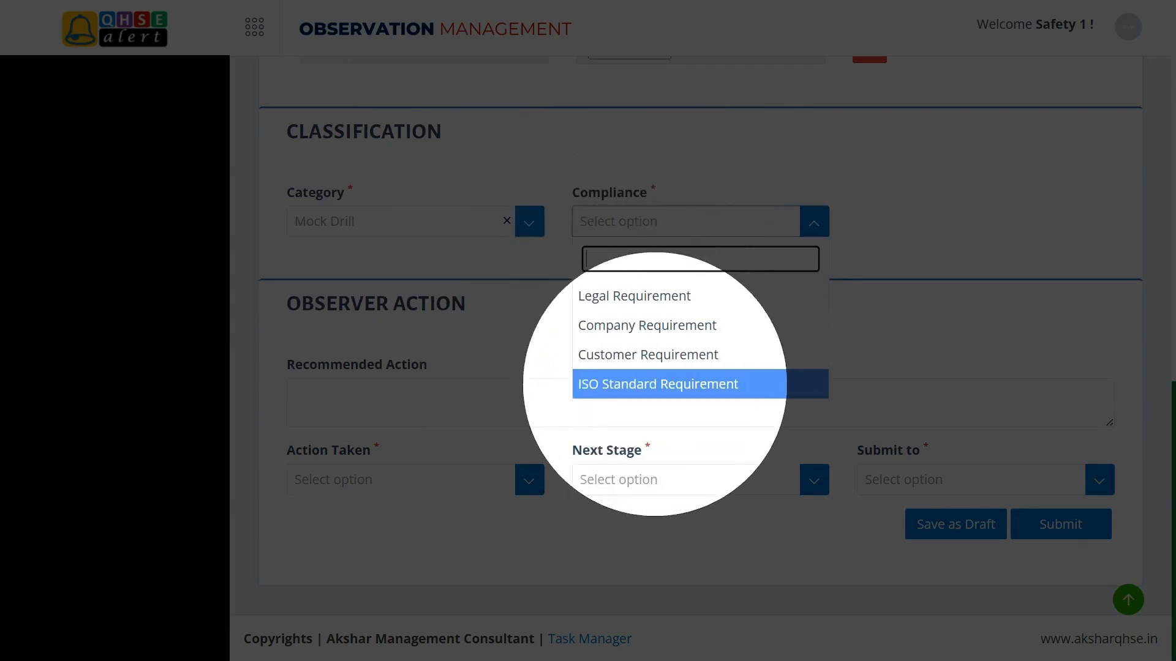
left_click(634, 296)
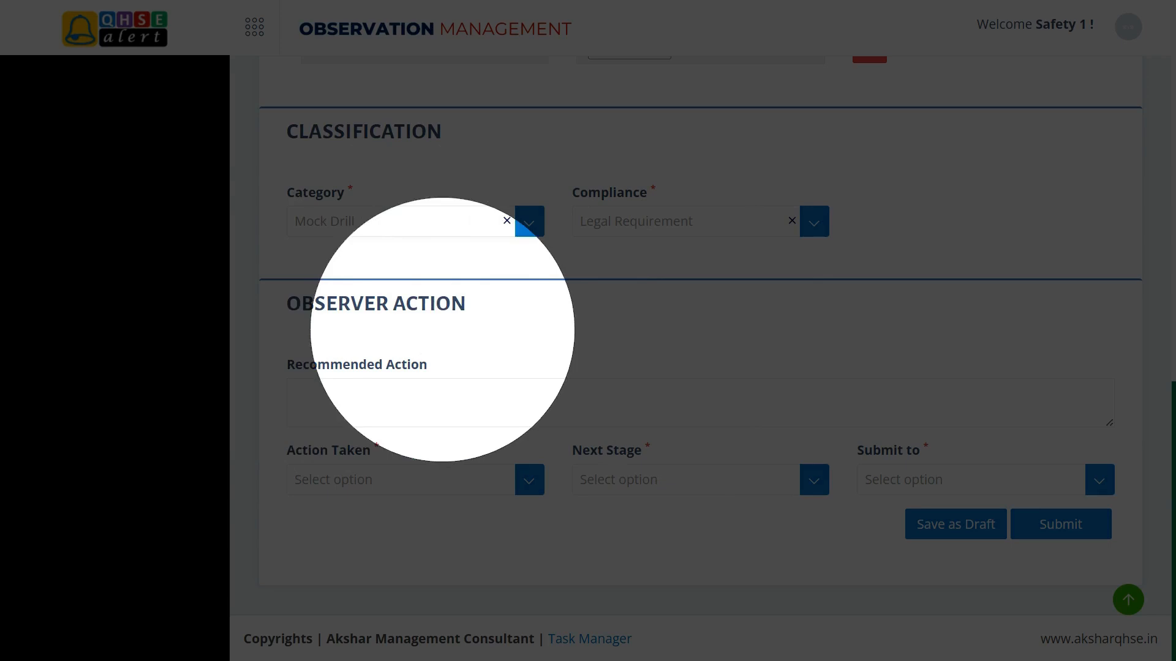
Enter the Recommended Action "Two female employees shall be trained as first aiders." and set Action Taken to Correction.
left_click(308, 398)
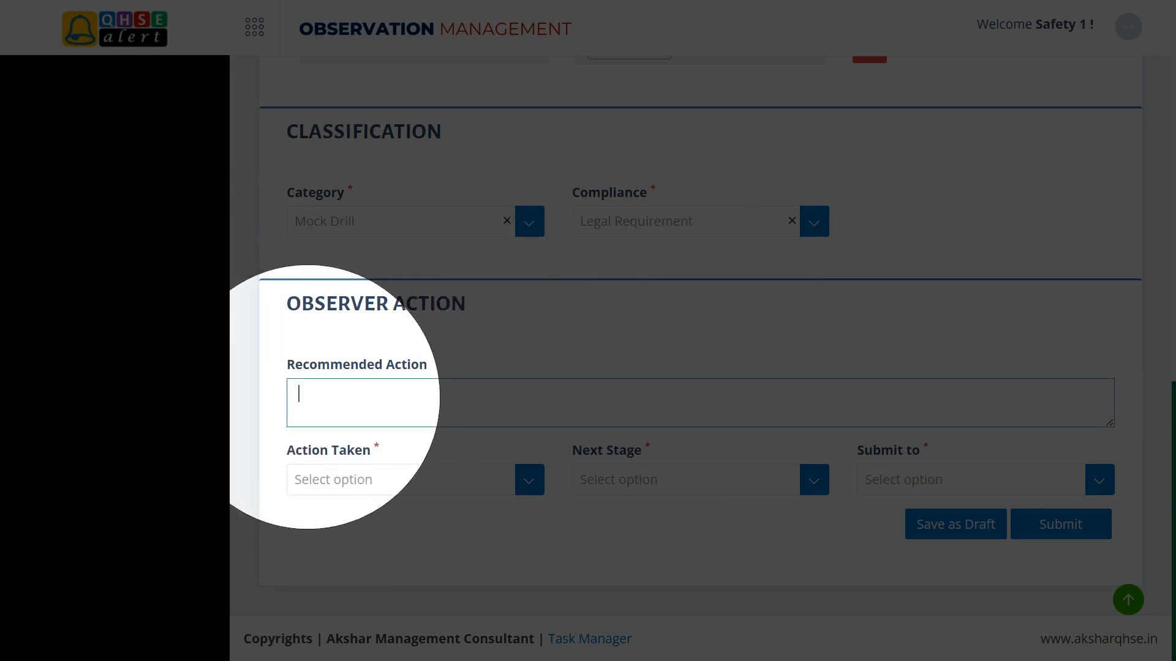
type("Two female employees")
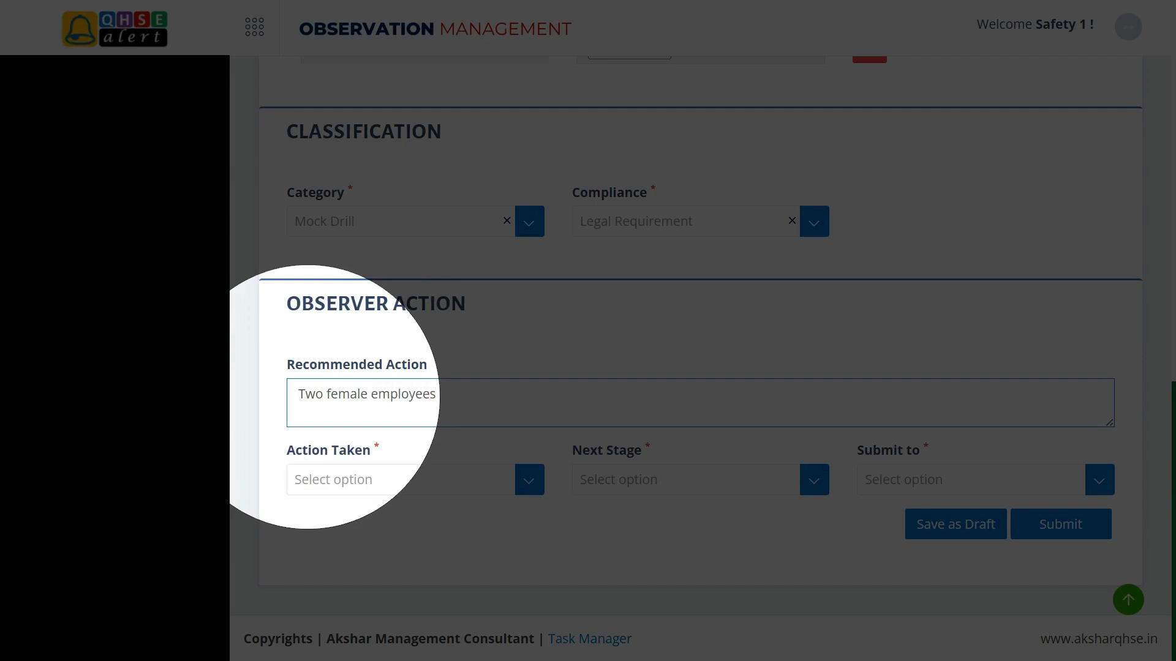
type(" shall be trained as first aiders.")
left_click_drag(299, 394, 620, 395)
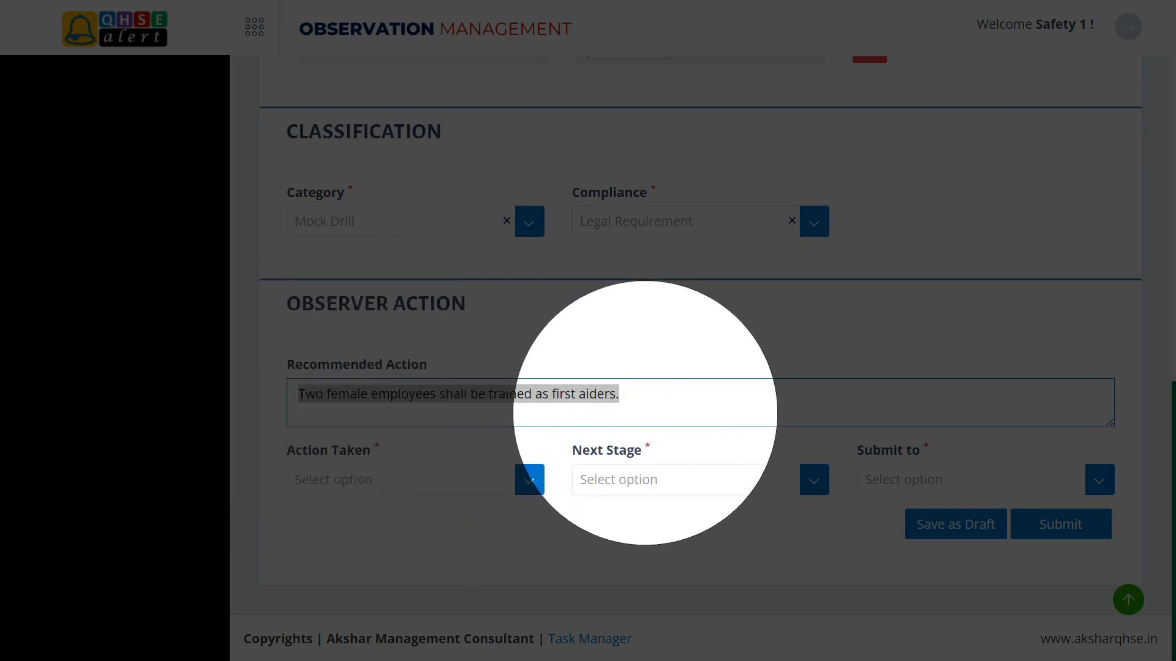
left_click(392, 479)
left_click(343, 554)
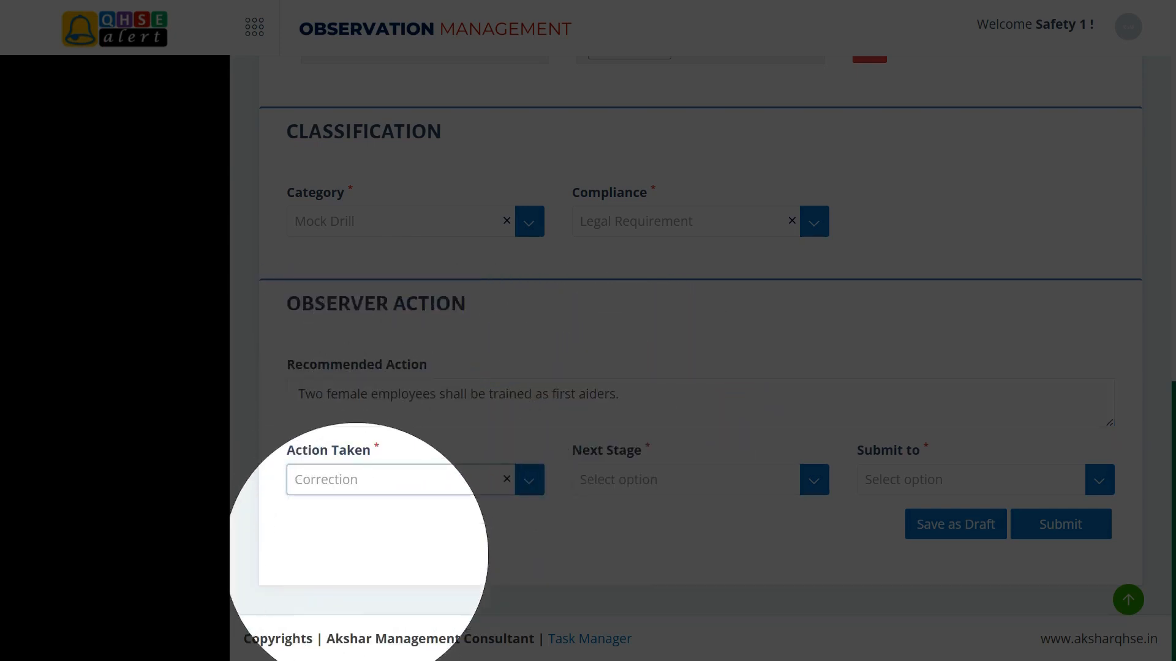
Set the observation's Next Stage to Review and choose Reviewer 1 as the person to submit it to.
left_click(662, 479)
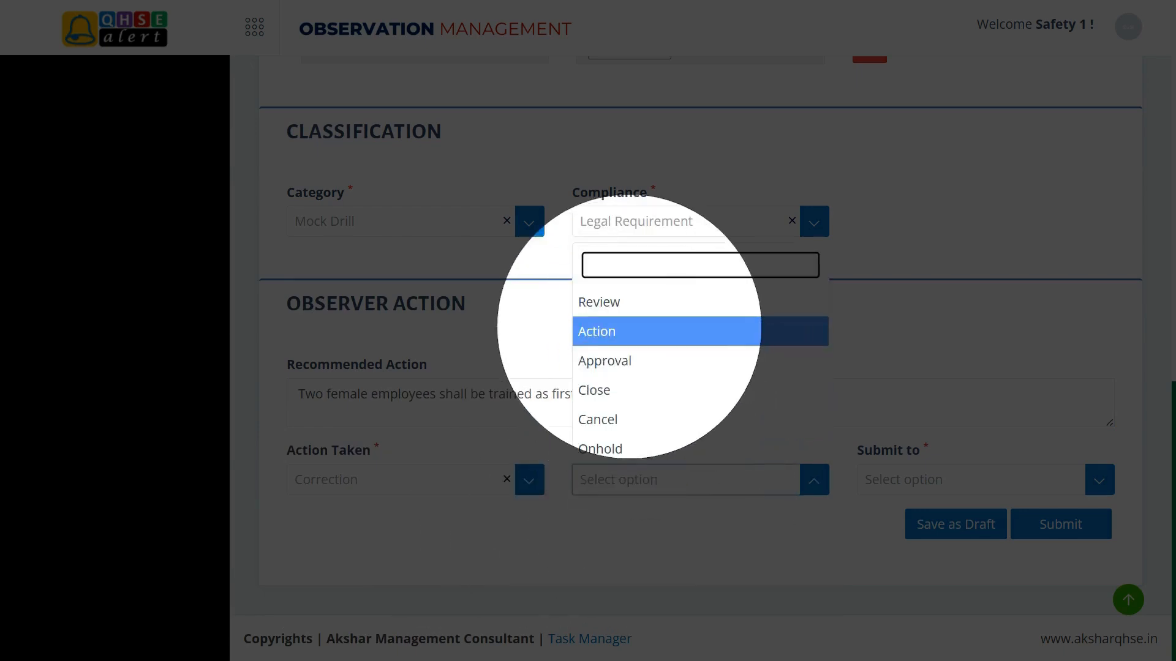
left_click(612, 302)
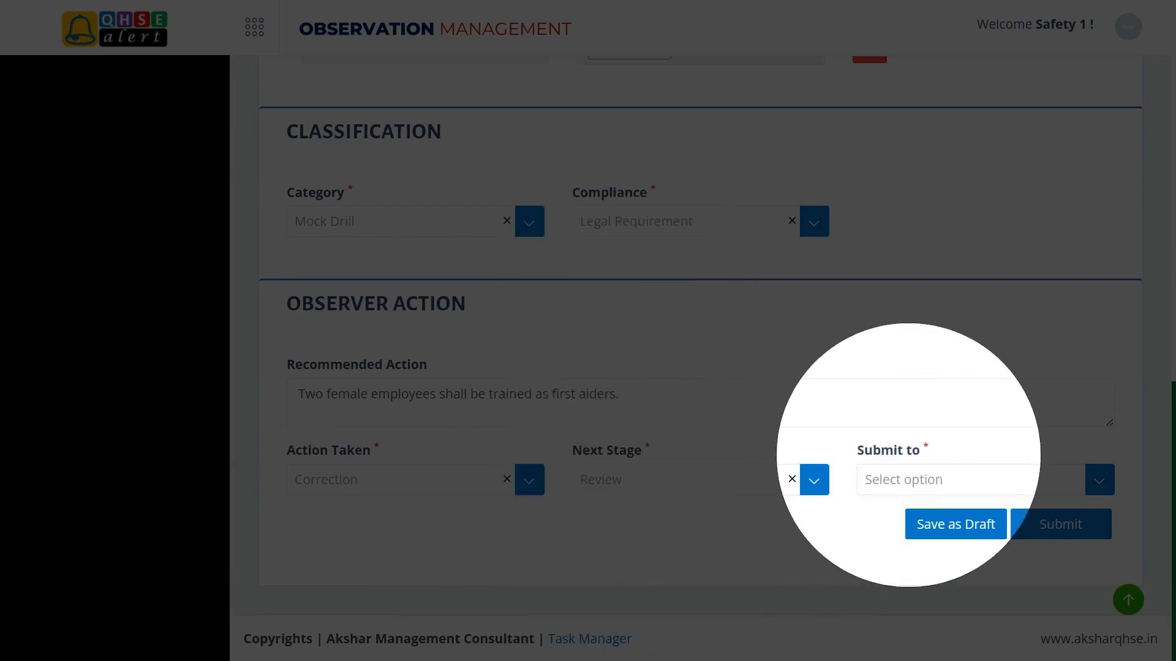
left_click(949, 480)
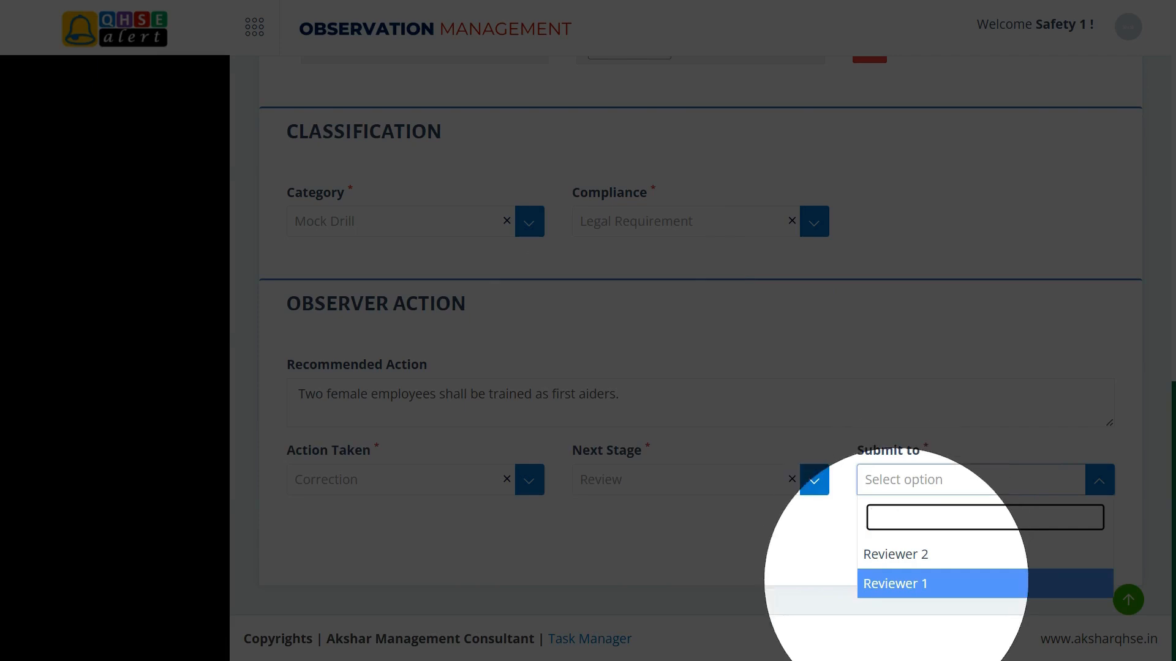
left_click(894, 584)
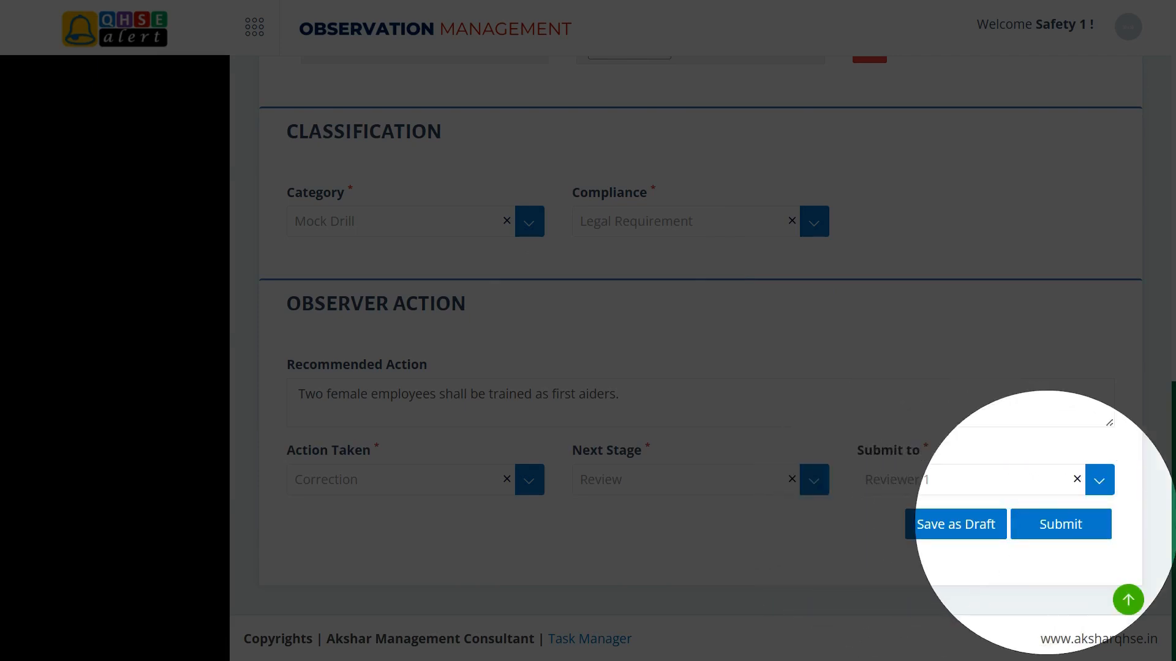
Submit the completed observation to the reviewer and open the Observations Summary.
left_click(1046, 522)
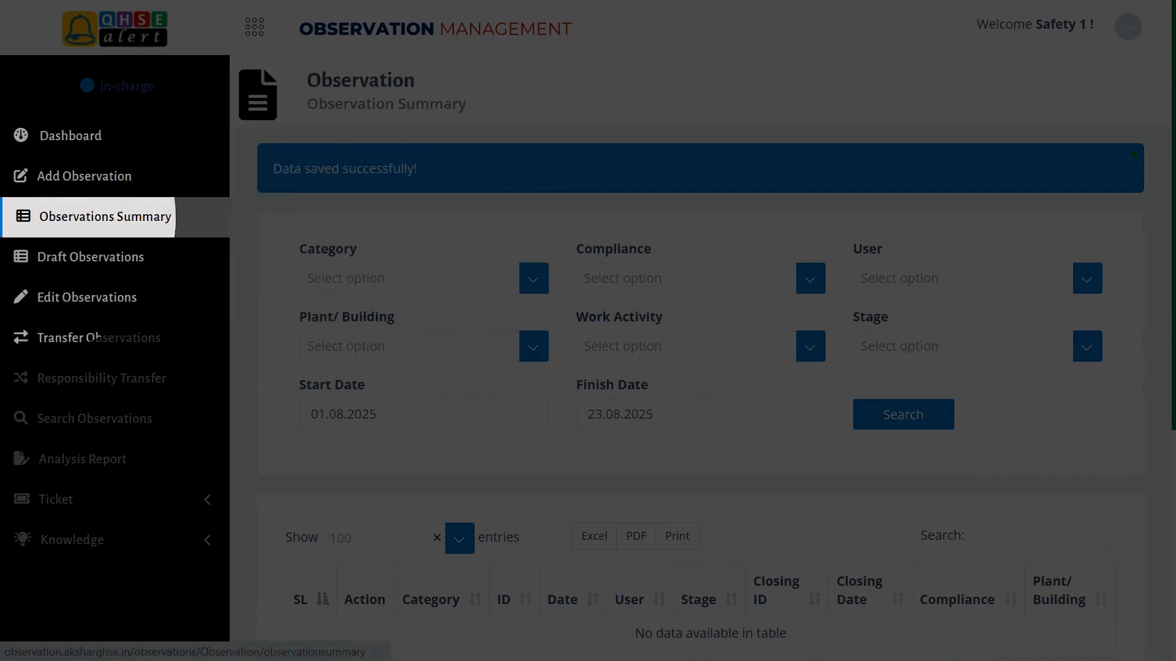
left_click(38, 218)
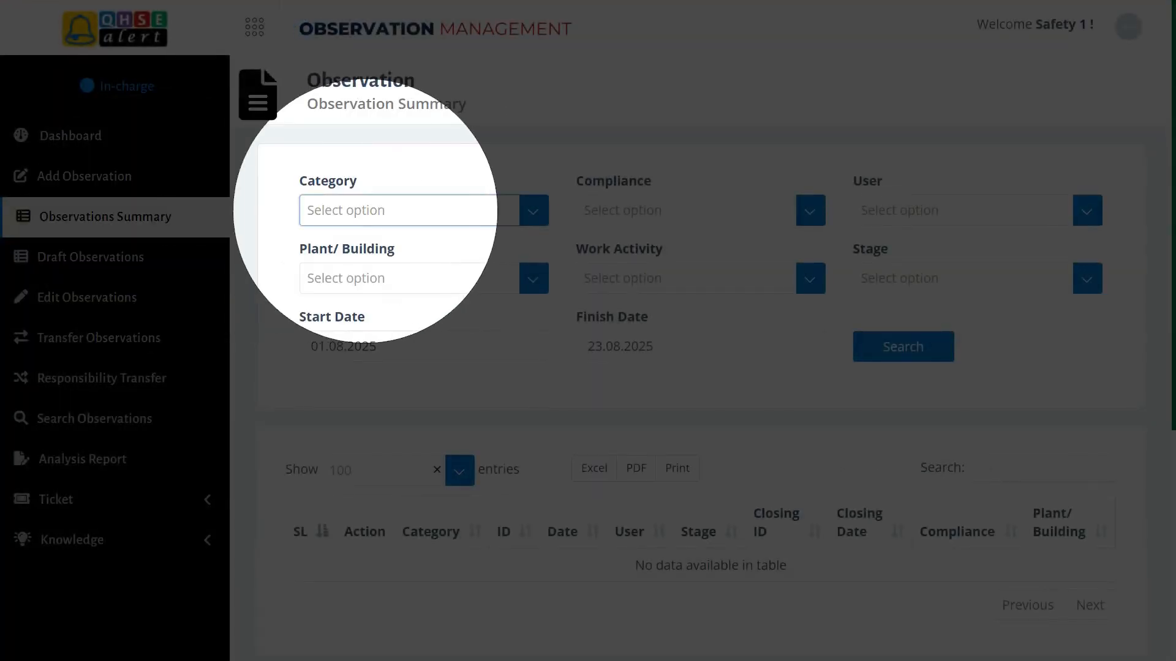
Search the observation summary for the Mock Drill category with the start date 23.08.2025.
left_click(368, 210)
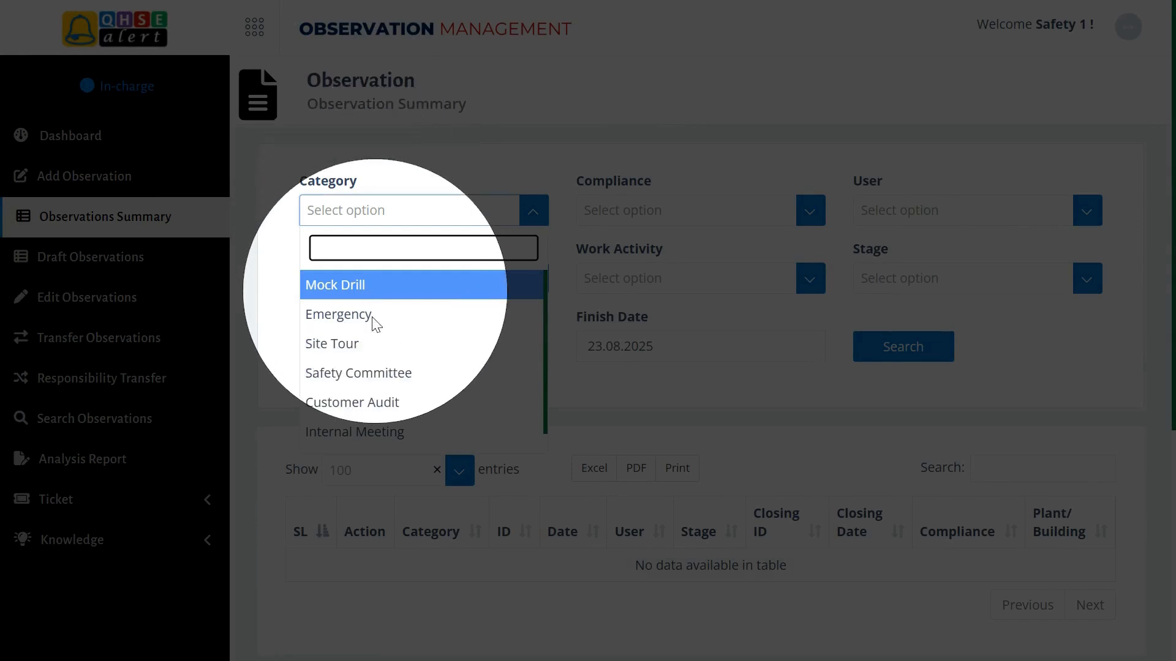
scroll(398, 423, "down", 1)
scroll(398, 429, "up", 1)
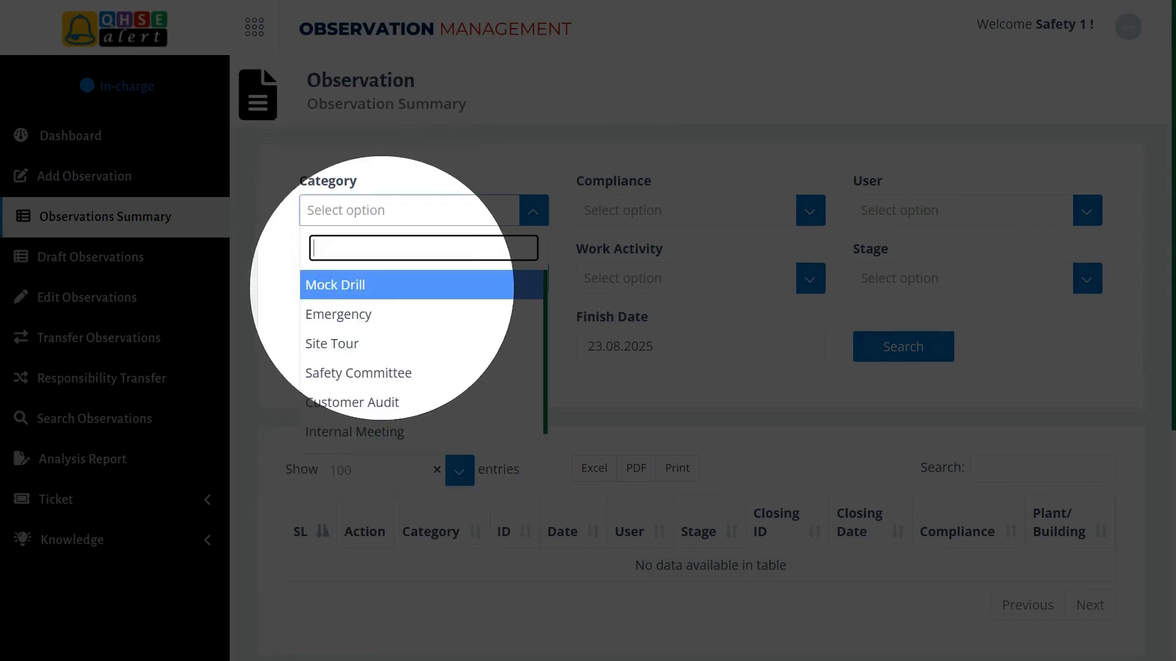
left_click(343, 285)
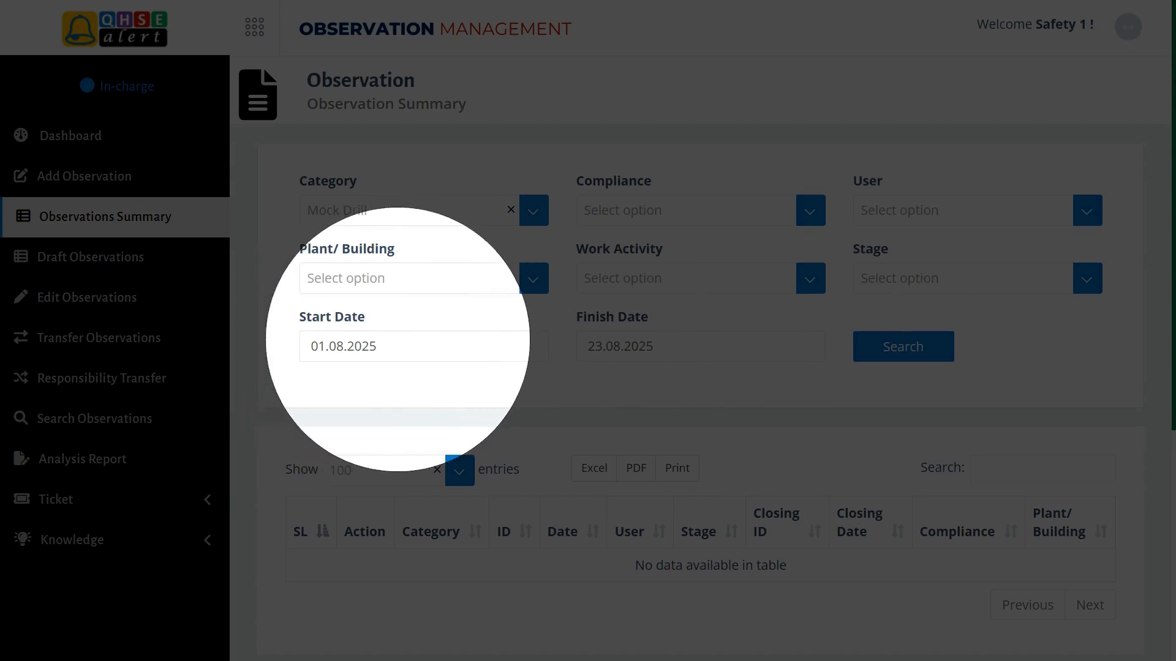
left_click(343, 346)
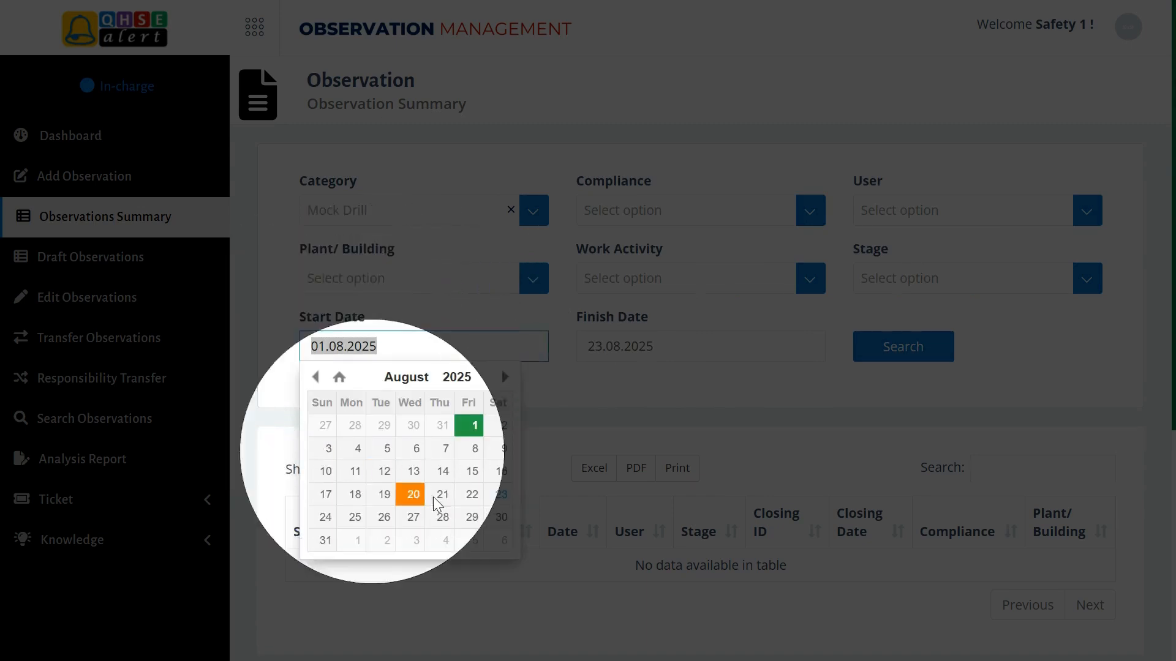
left_click(489, 499)
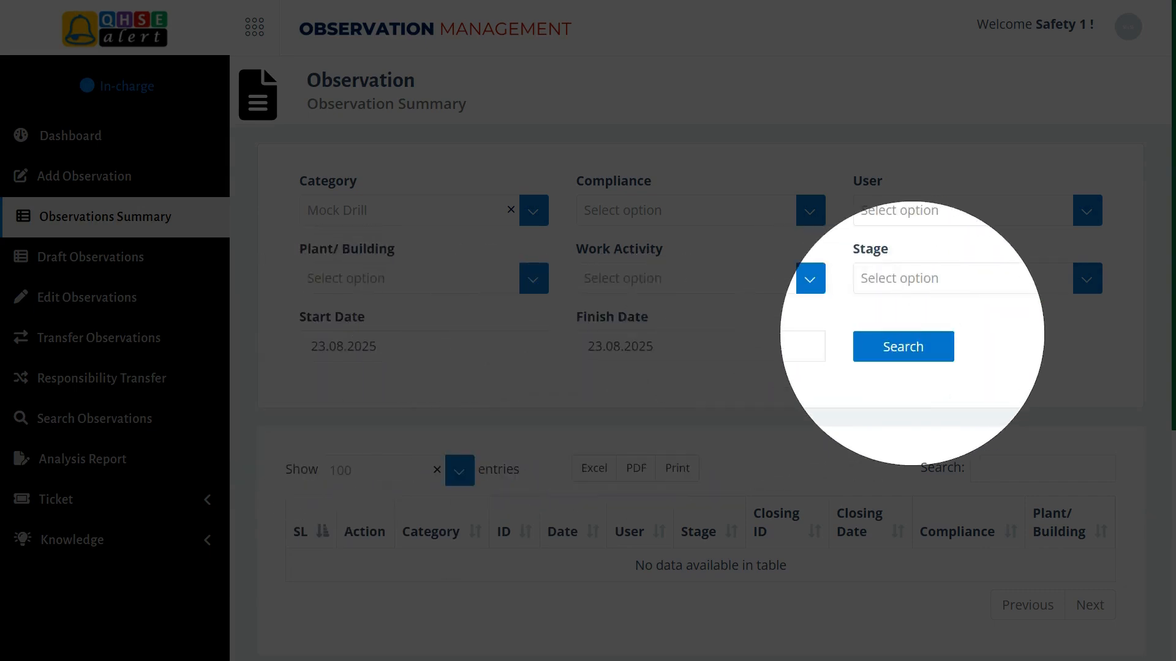
left_click(914, 341)
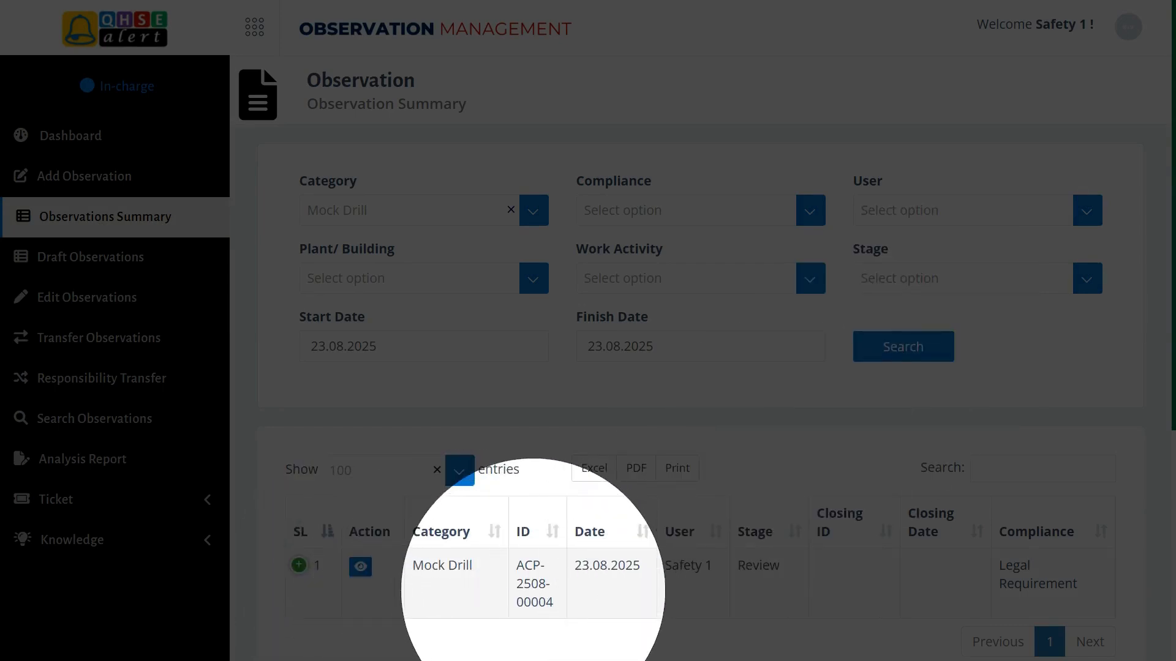
Check the ID in the Mock Drill result row, open that observation, and check the category, stage and ID in its heading.
triple_click(534, 584)
left_click(609, 591)
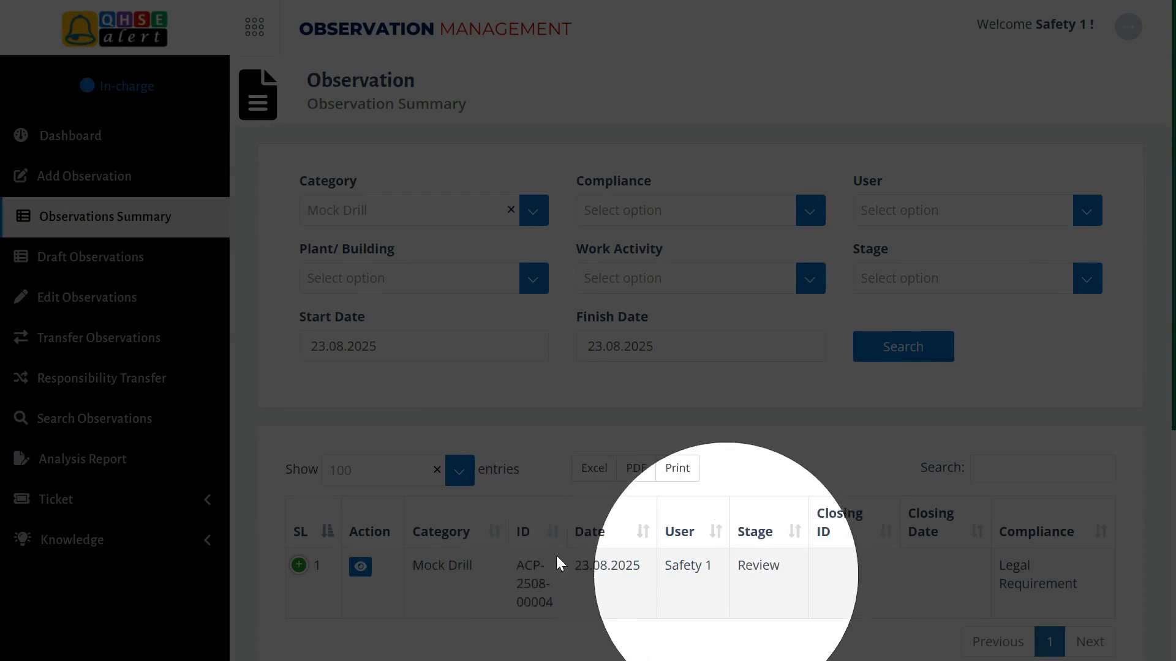
left_click(360, 566)
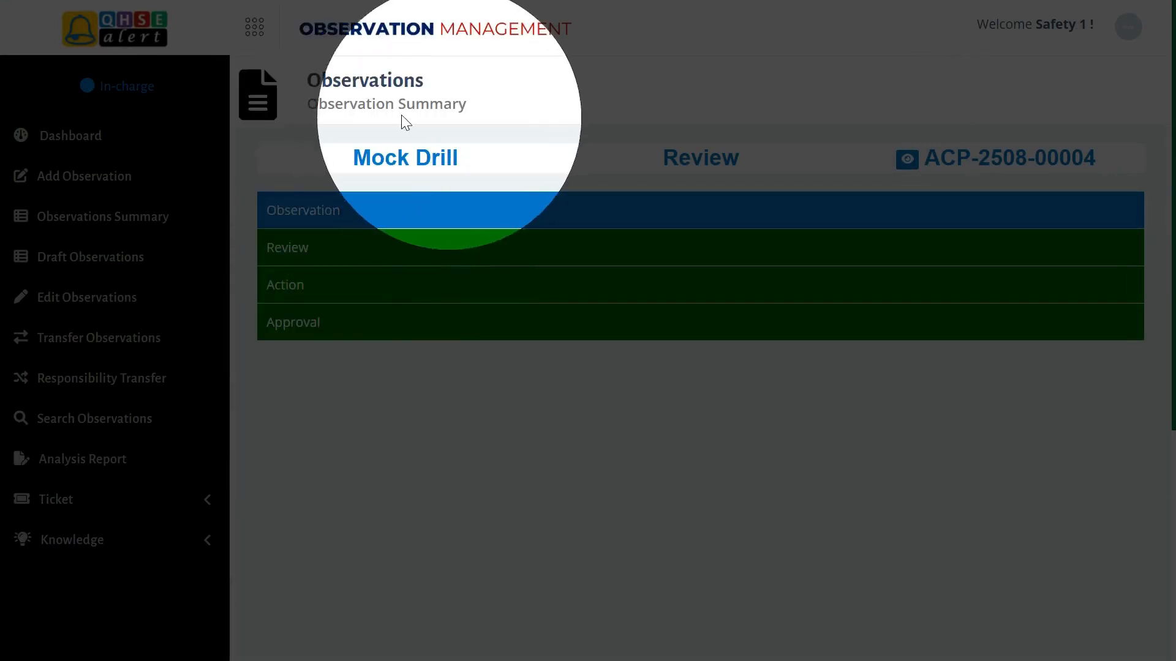
triple_click(410, 158)
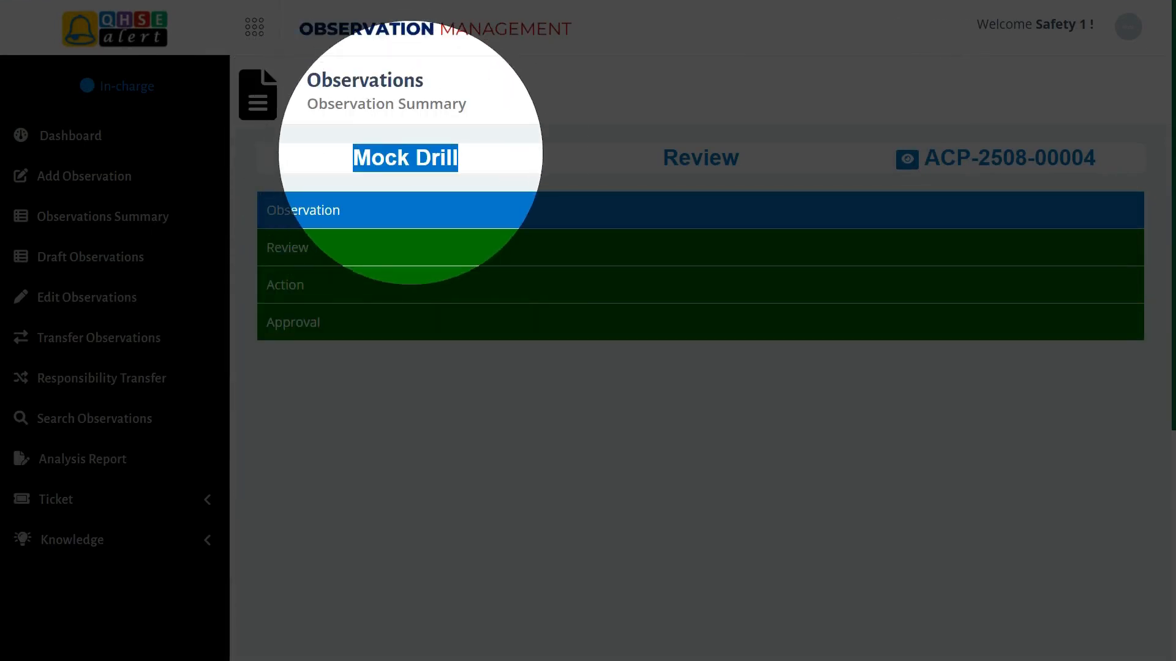
triple_click(701, 158)
left_click(989, 156)
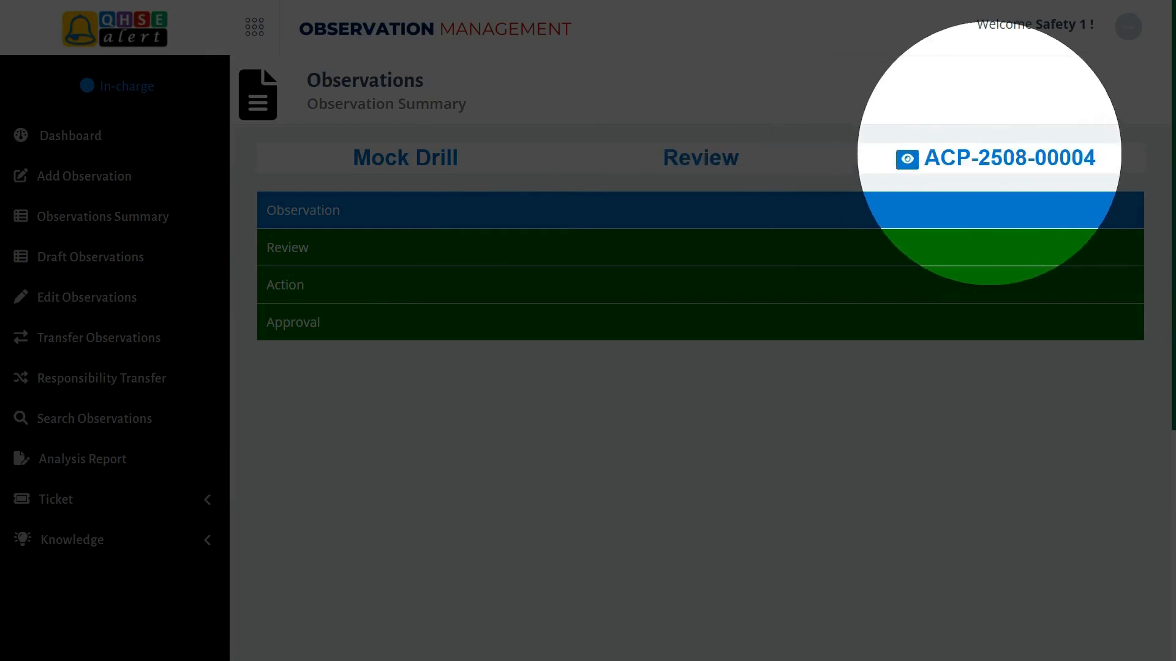
triple_click(989, 157)
left_click(906, 210)
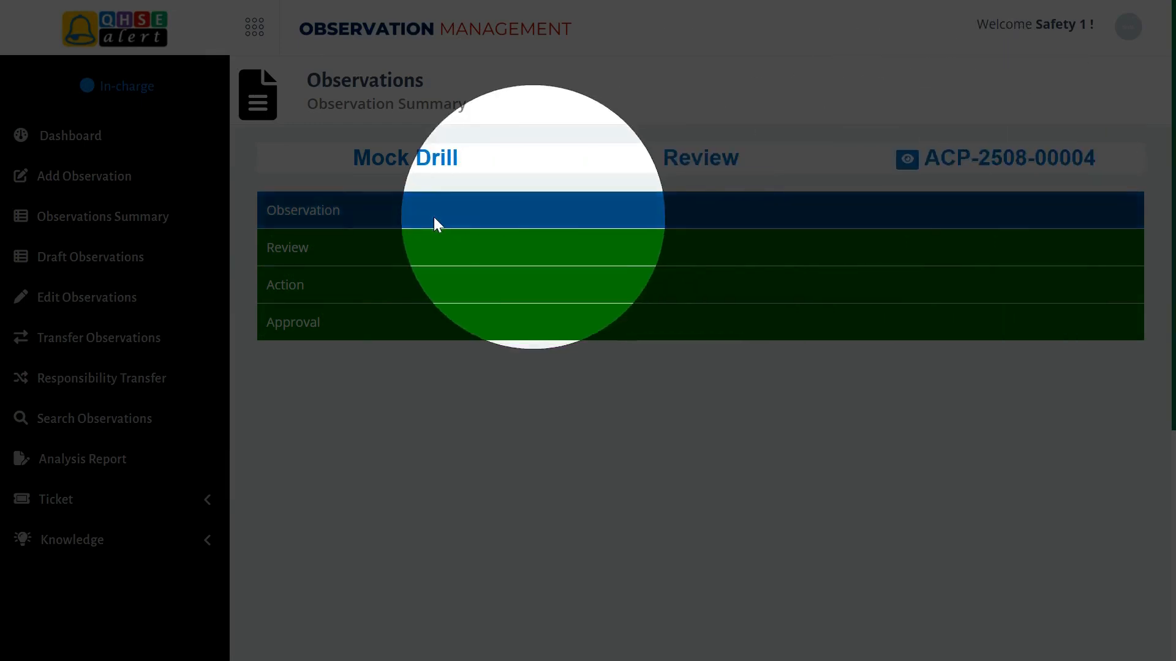
Expand the Observation section and examine its preliminary information, work activity description and observation text.
left_click(438, 225)
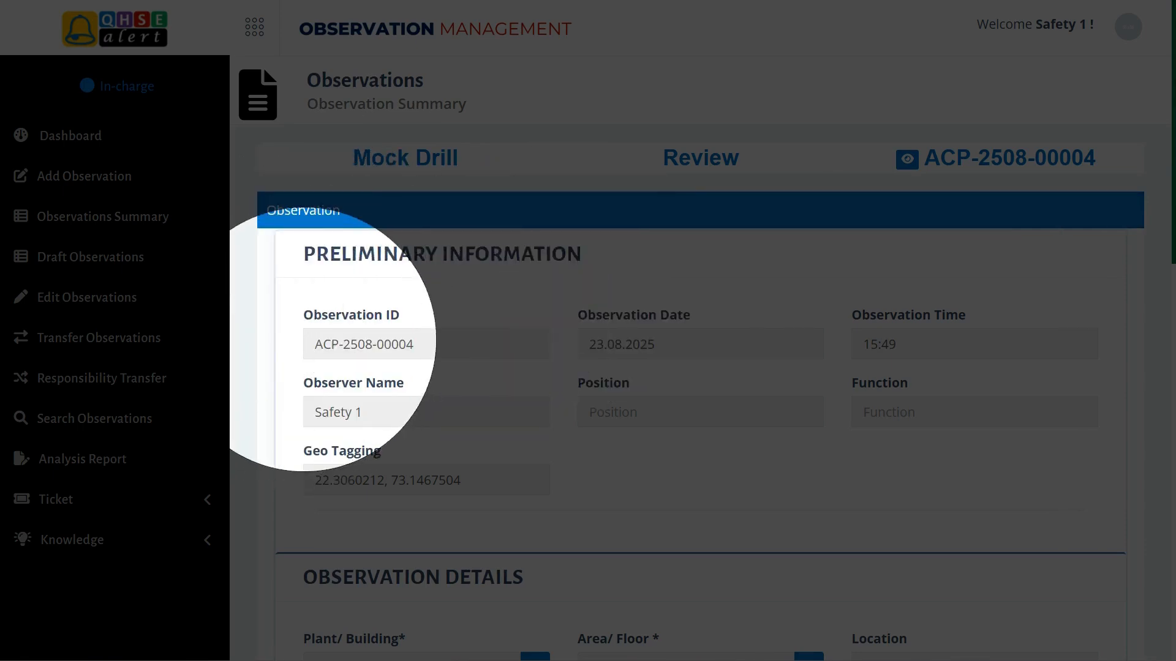
triple_click(455, 344)
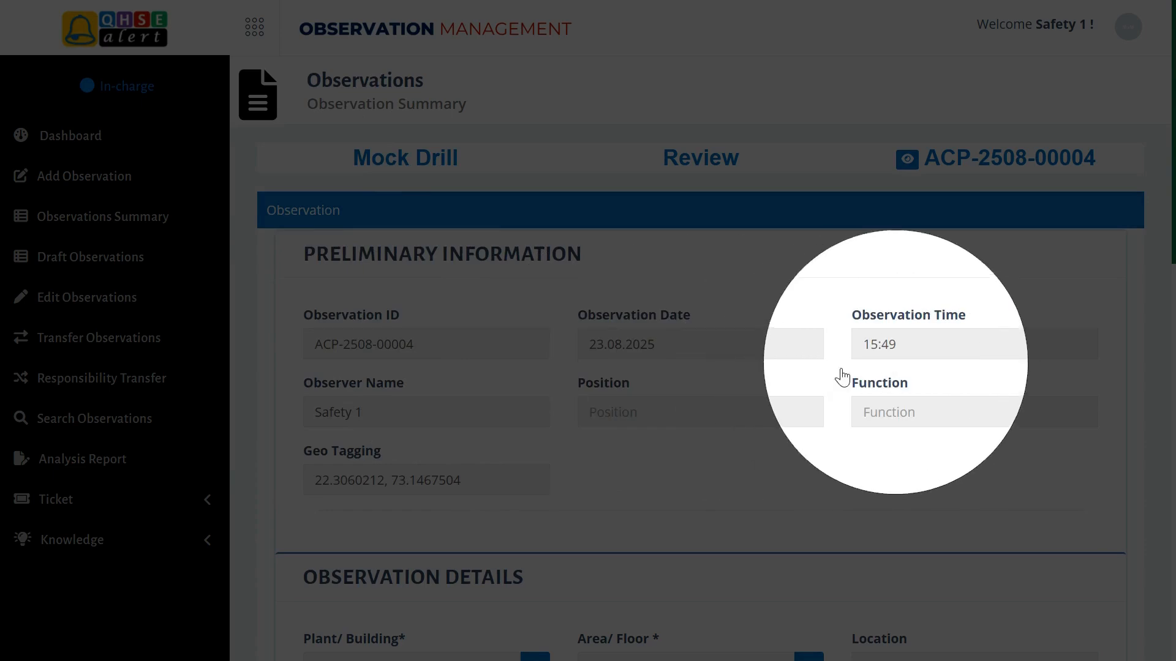
scroll(333, 183, "down", 6)
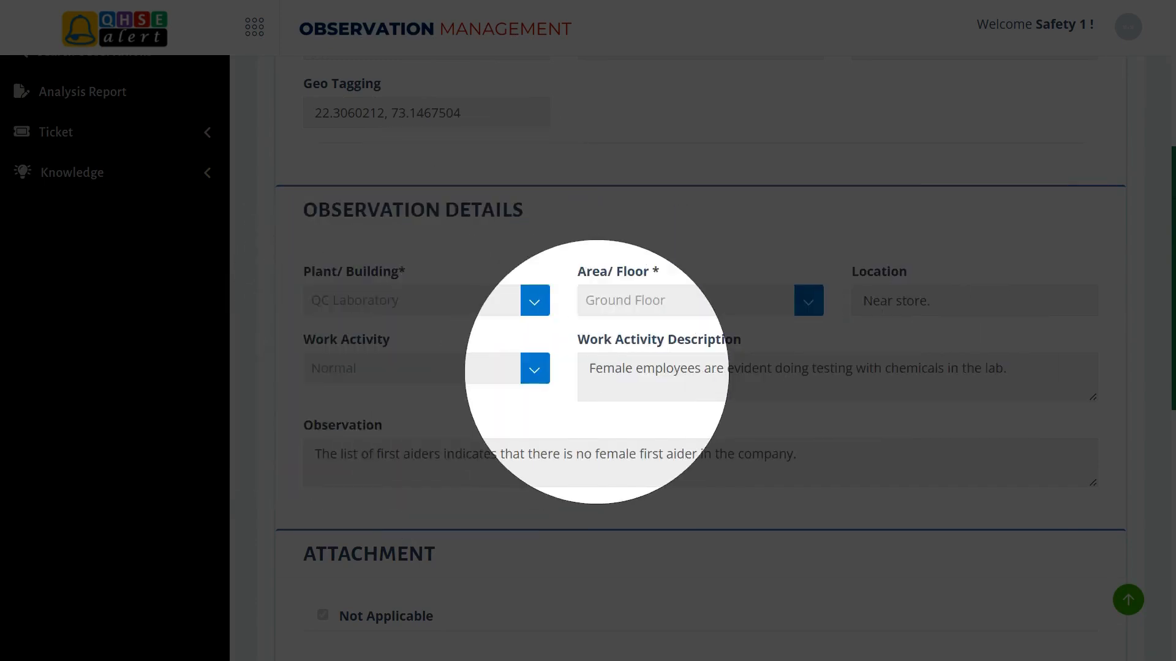
left_click_drag(591, 372, 1007, 370)
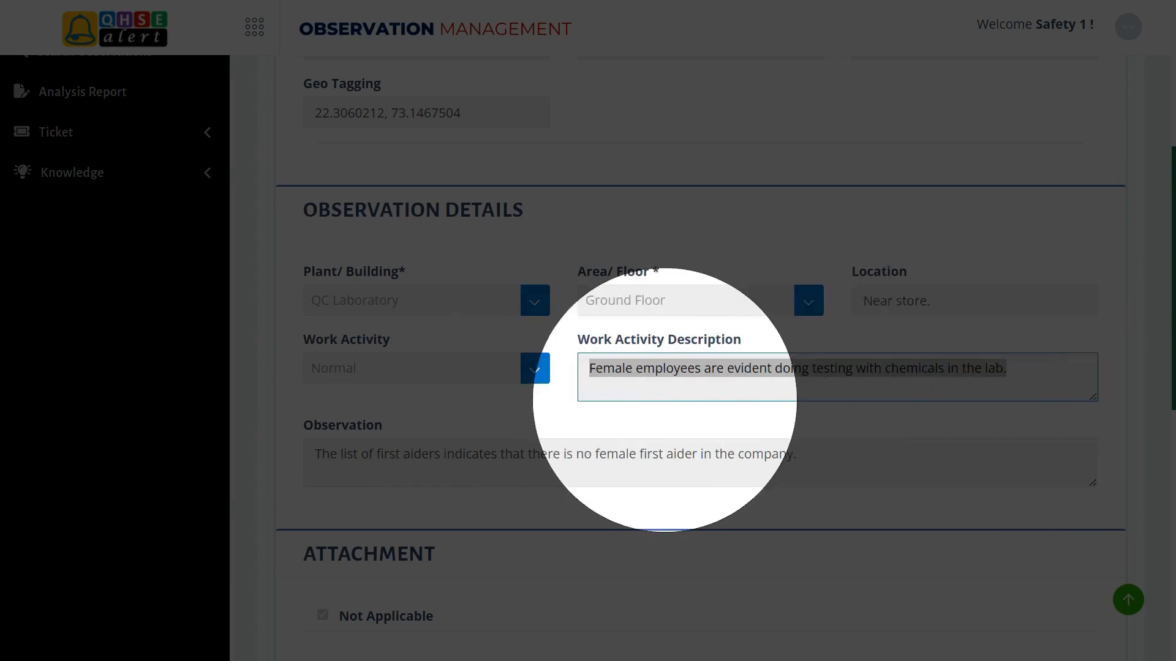
left_click(598, 404)
left_click_drag(329, 454, 796, 454)
left_click(766, 509)
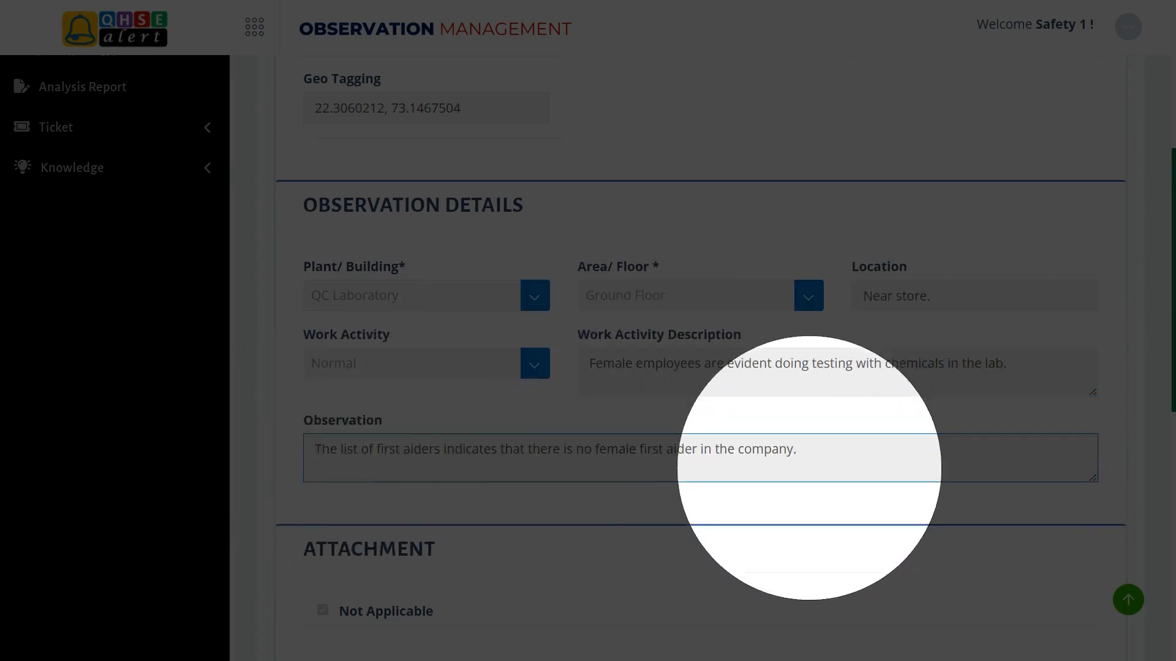
Examine the observation's classification and observer action details, and collapse the Observation section.
scroll(761, 465, "down", 6)
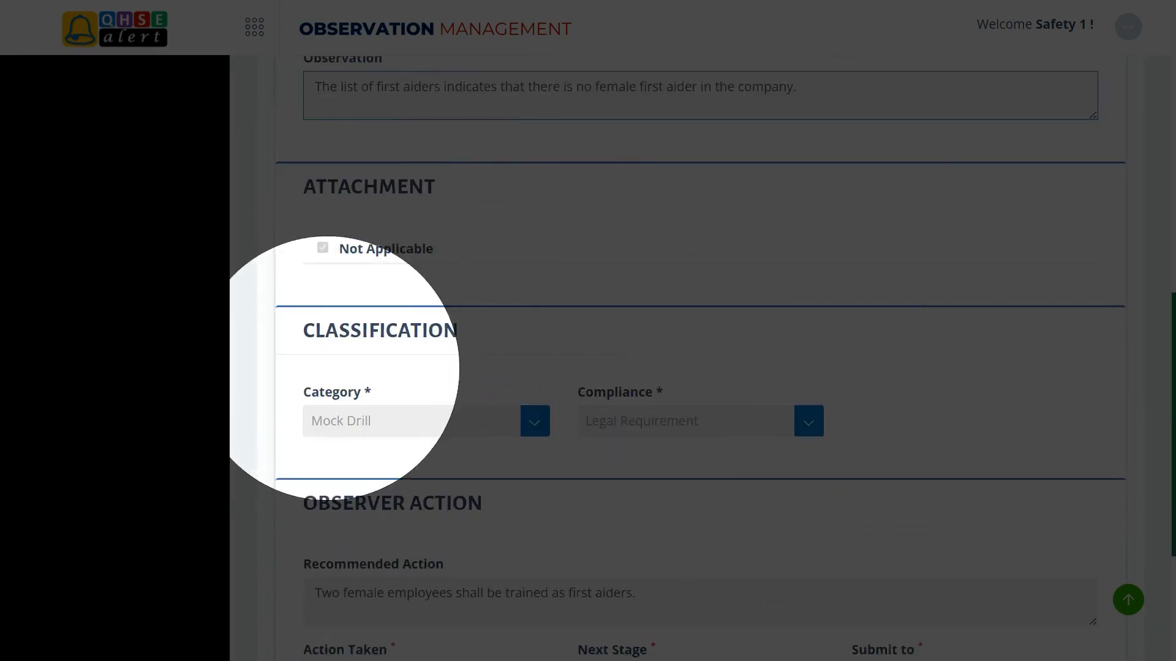
left_click(622, 429)
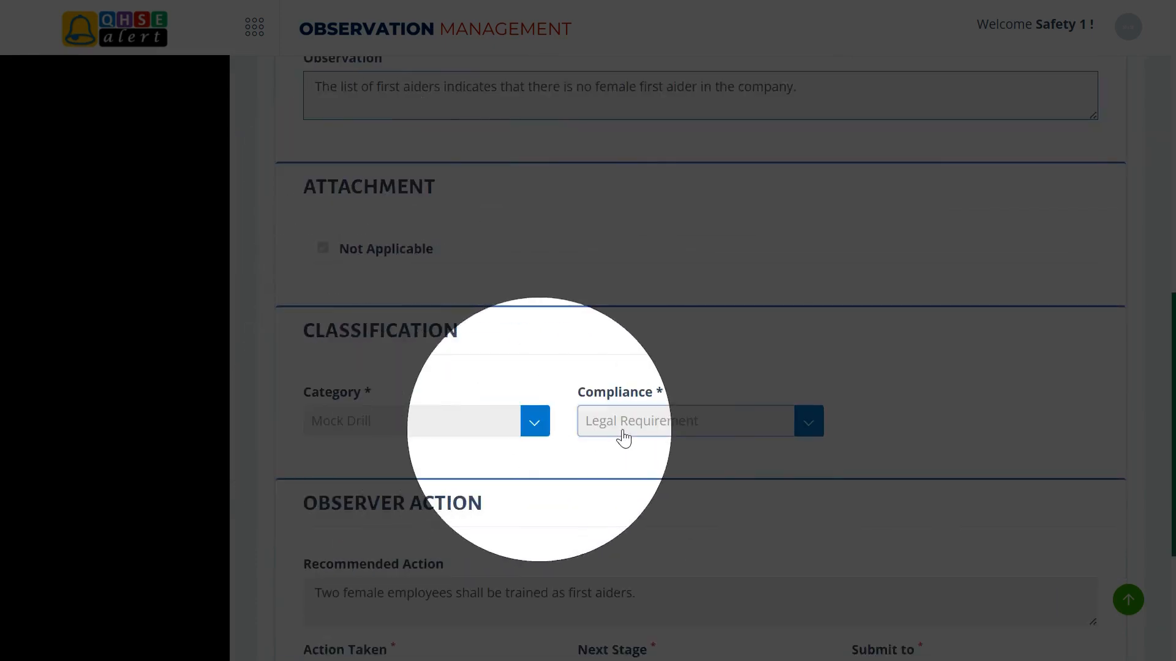
scroll(623, 429, "down", 4)
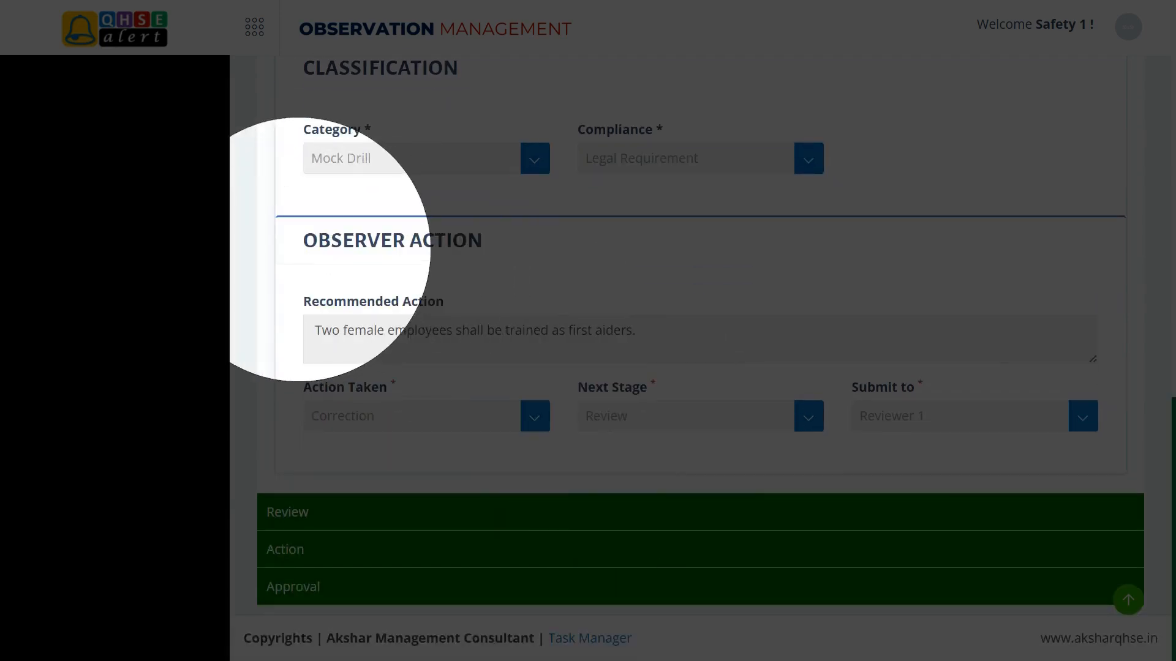
left_click_drag(315, 331, 636, 330)
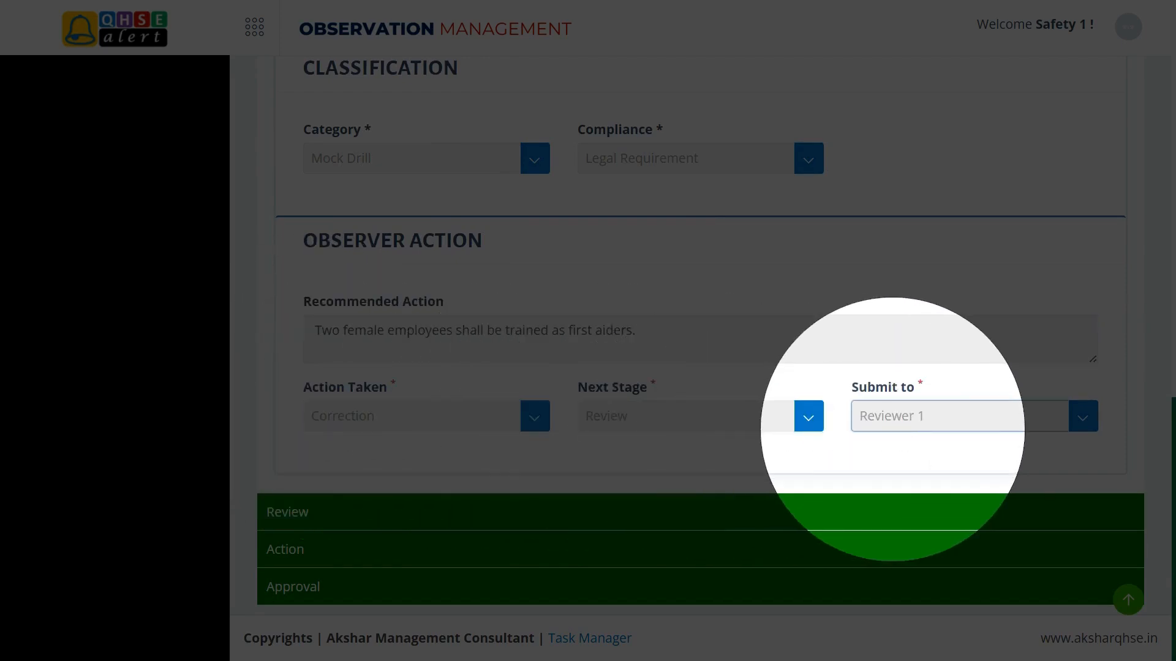
scroll(847, 407, "up", 15)
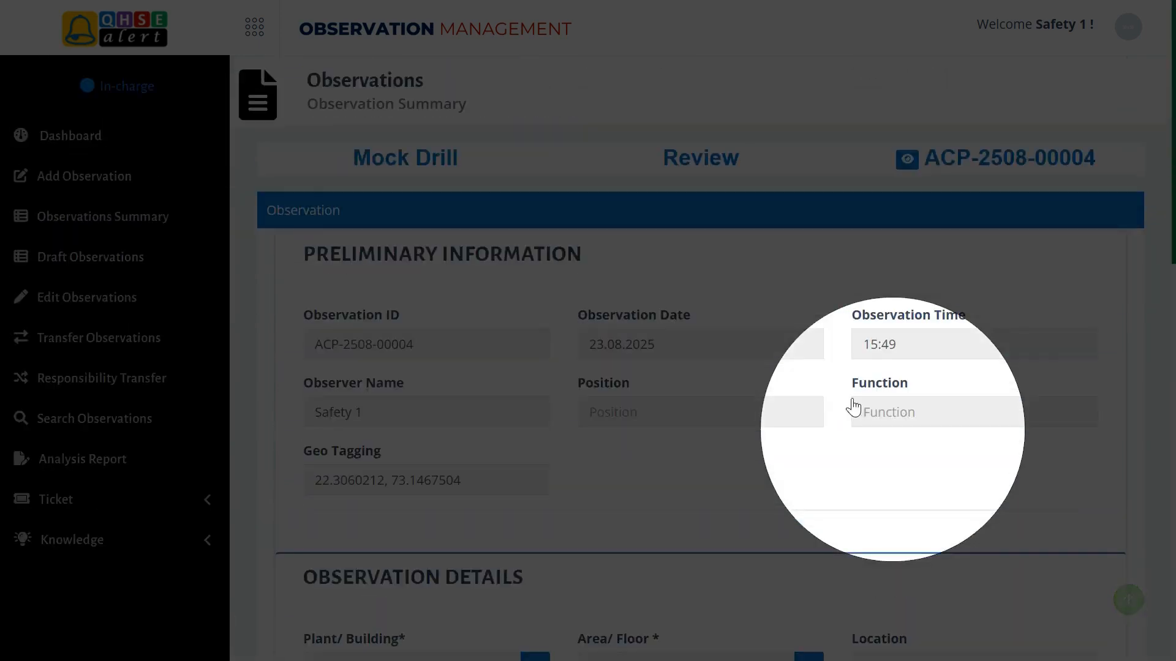
left_click(361, 210)
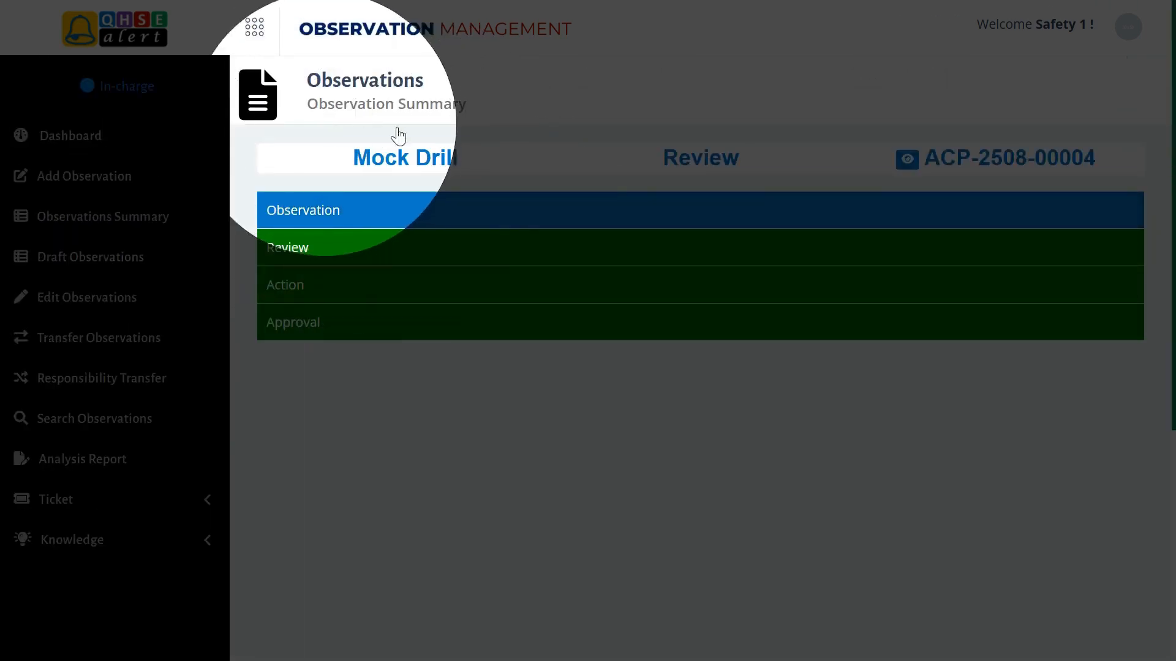